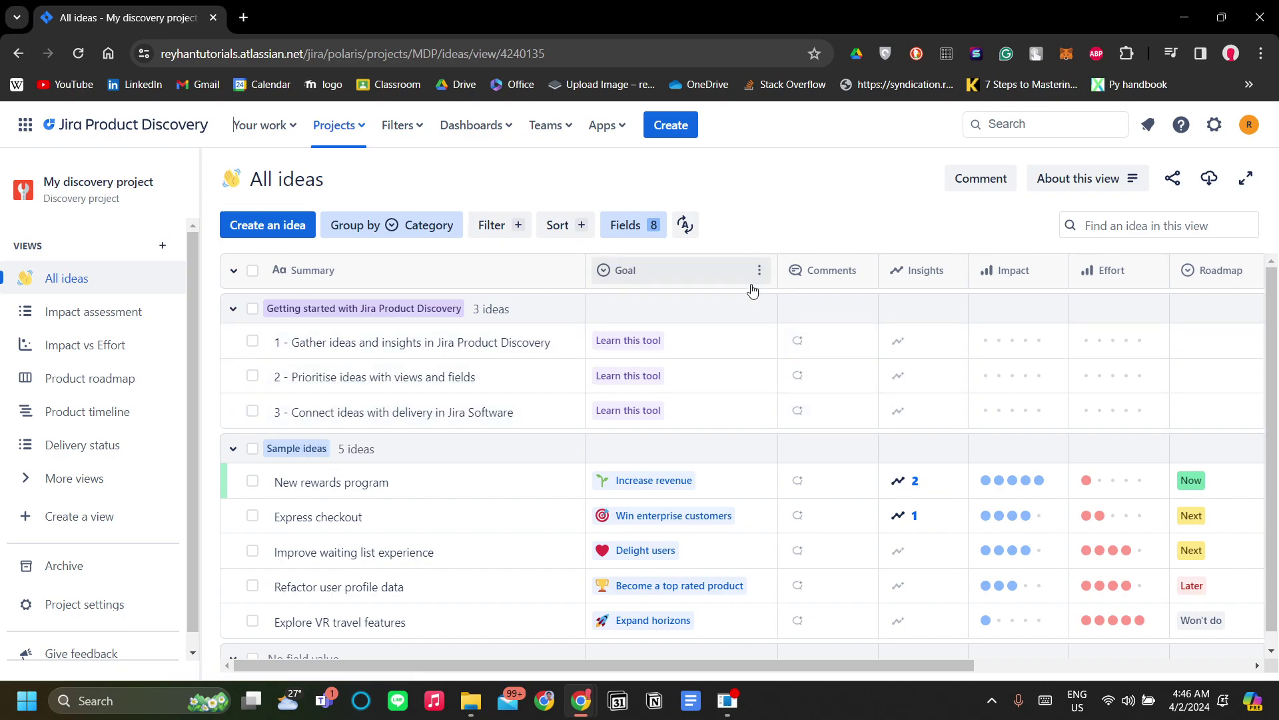
# Review the idea groups in the All ideas list along with their goals and field columns.
pyautogui.scroll(-1, 727, 413)
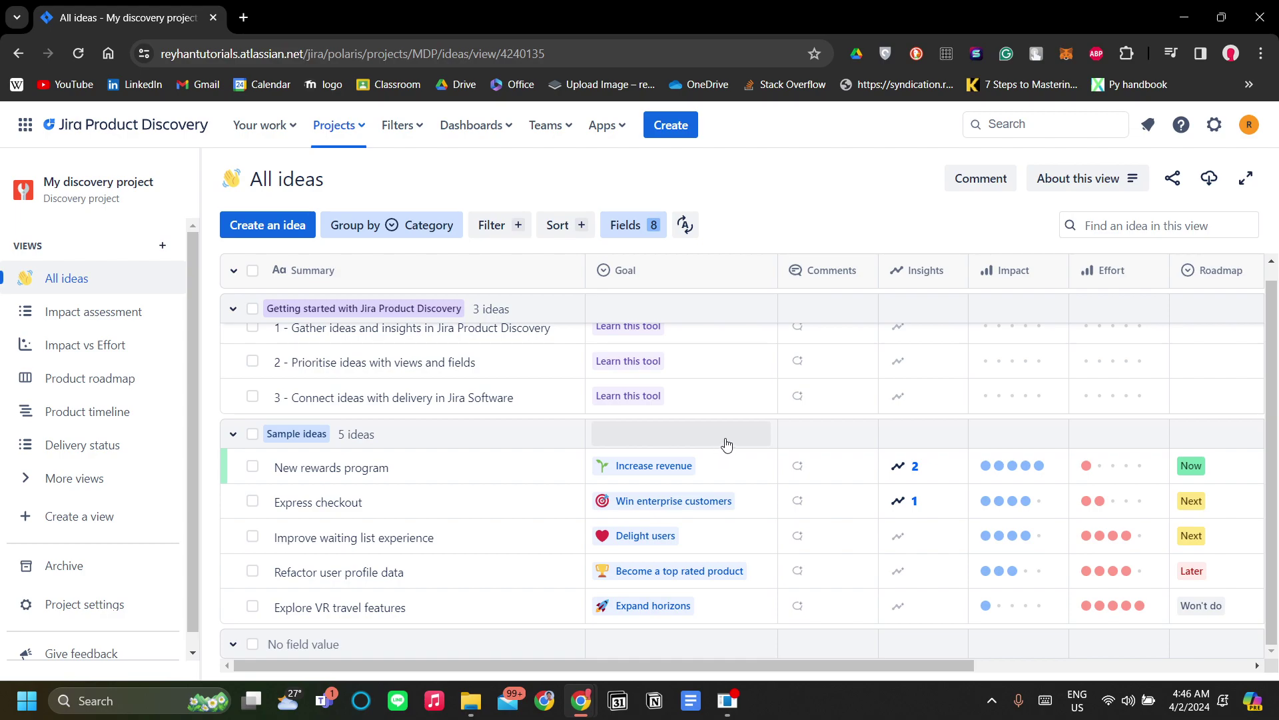
pyautogui.scroll(1, 723, 443)
pyautogui.scroll(-1, 803, 400)
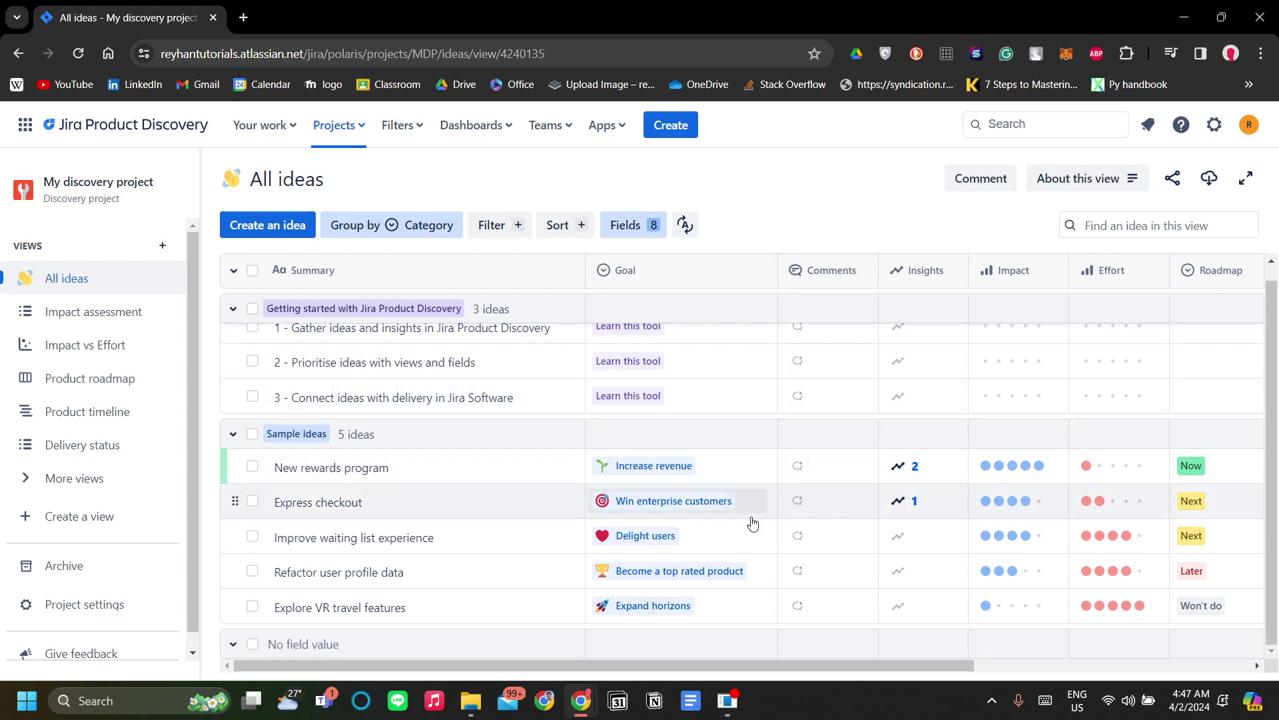
pyautogui.scroll(1, 600, 493)
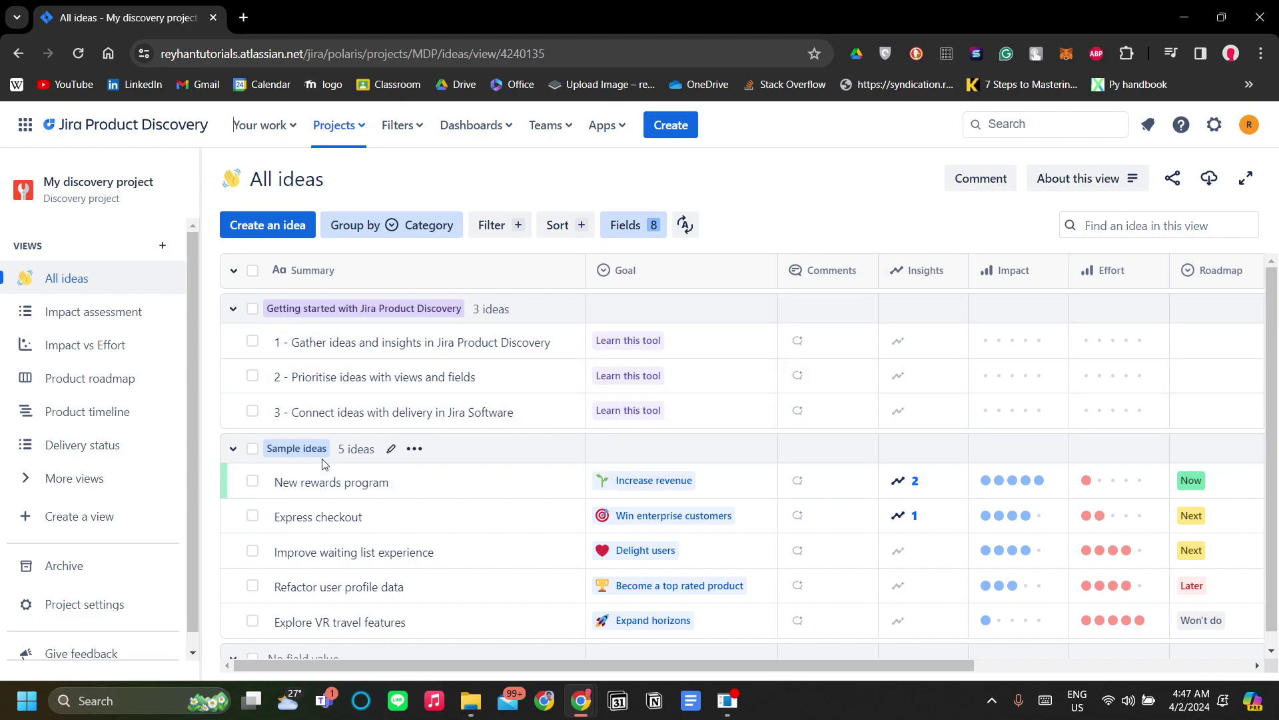
pyautogui.scroll(-1, 387, 353)
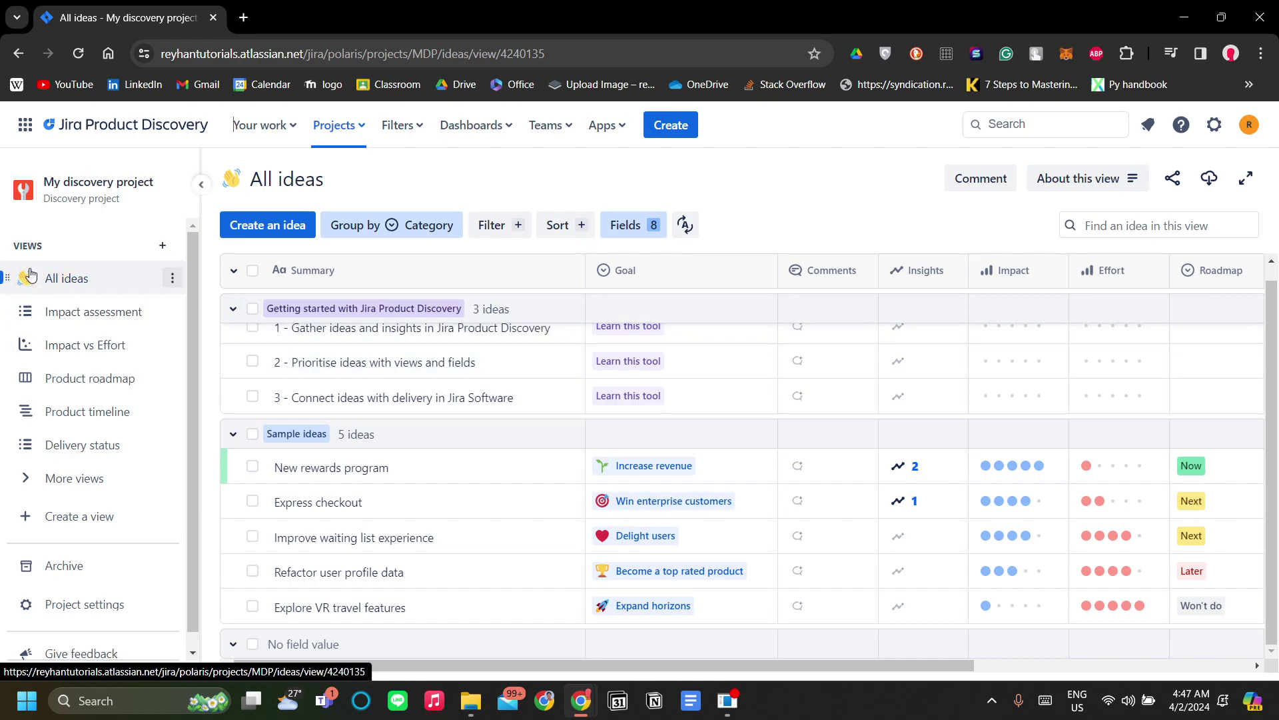
pyautogui.scroll(1, 283, 334)
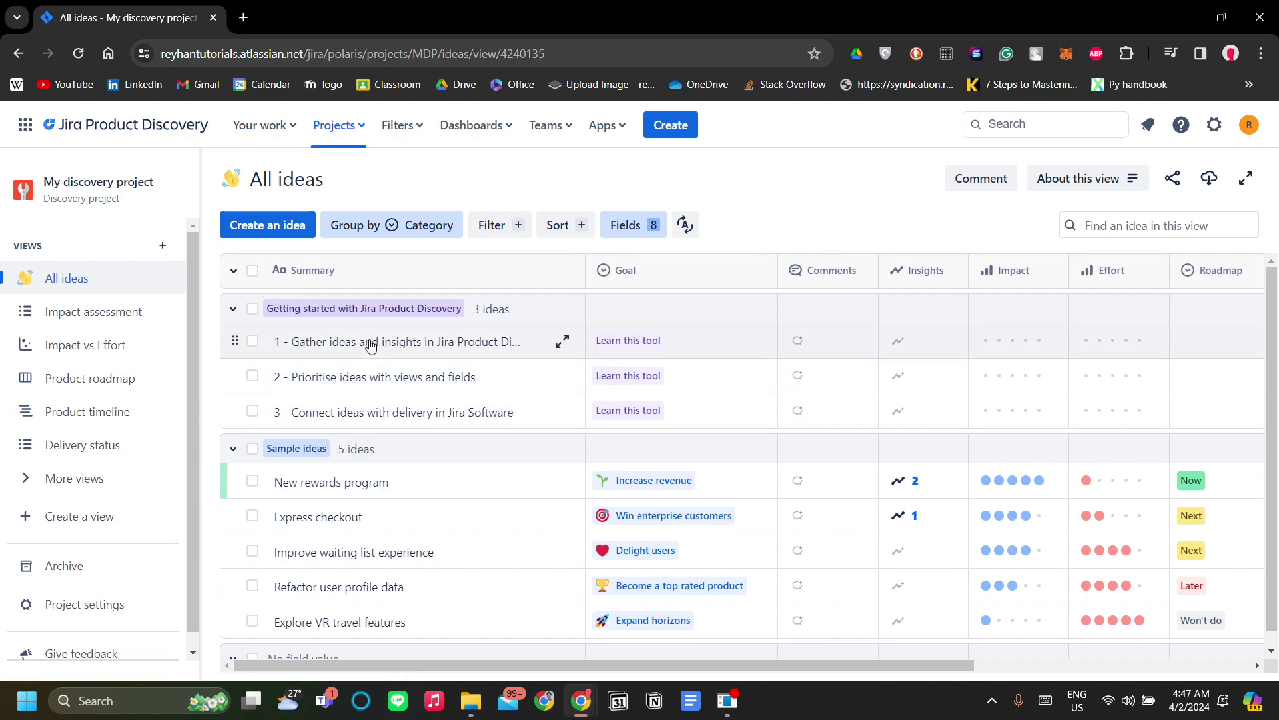
pyautogui.scroll(-1, 422, 458)
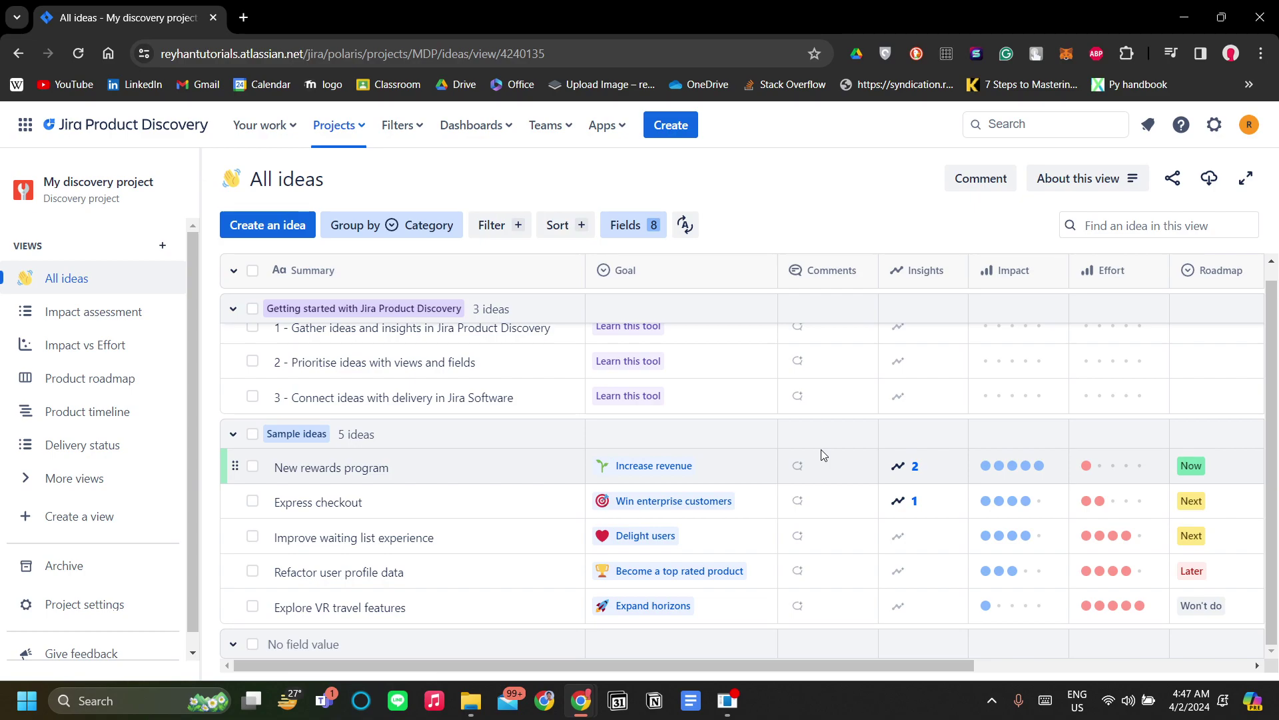
pyautogui.scroll(1, 821, 449)
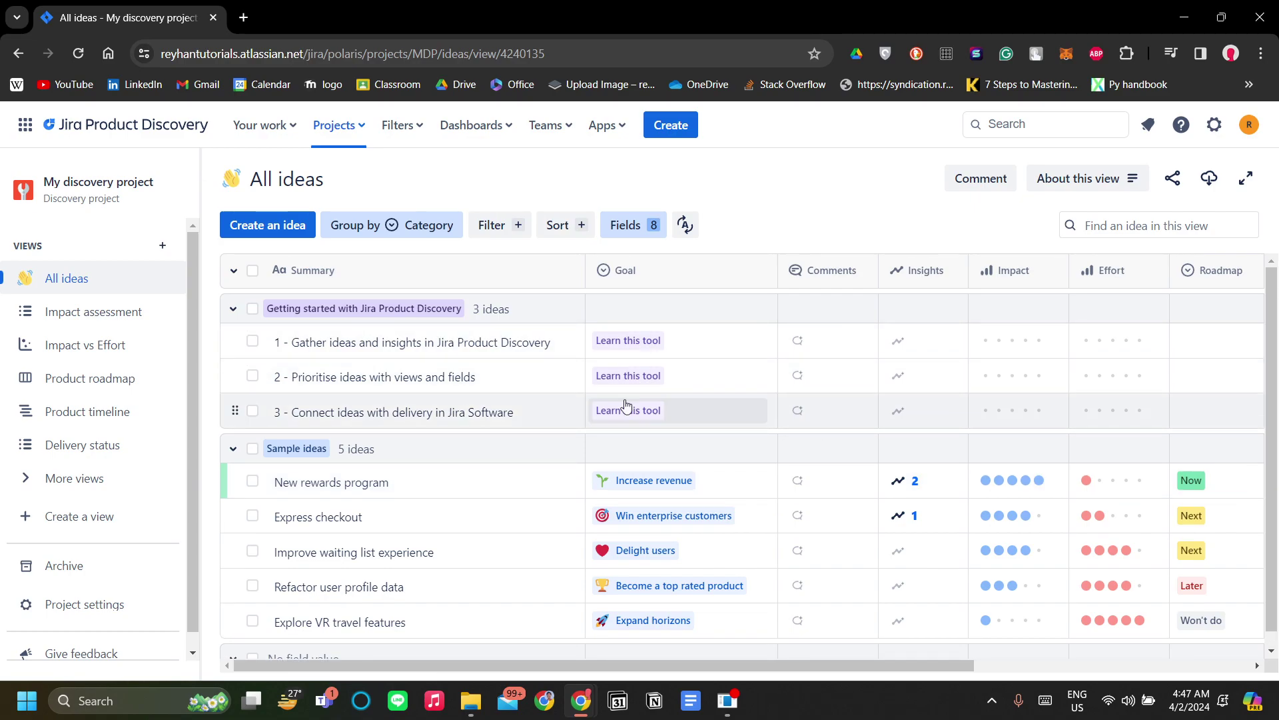
pyautogui.scroll(-1, 630, 412)
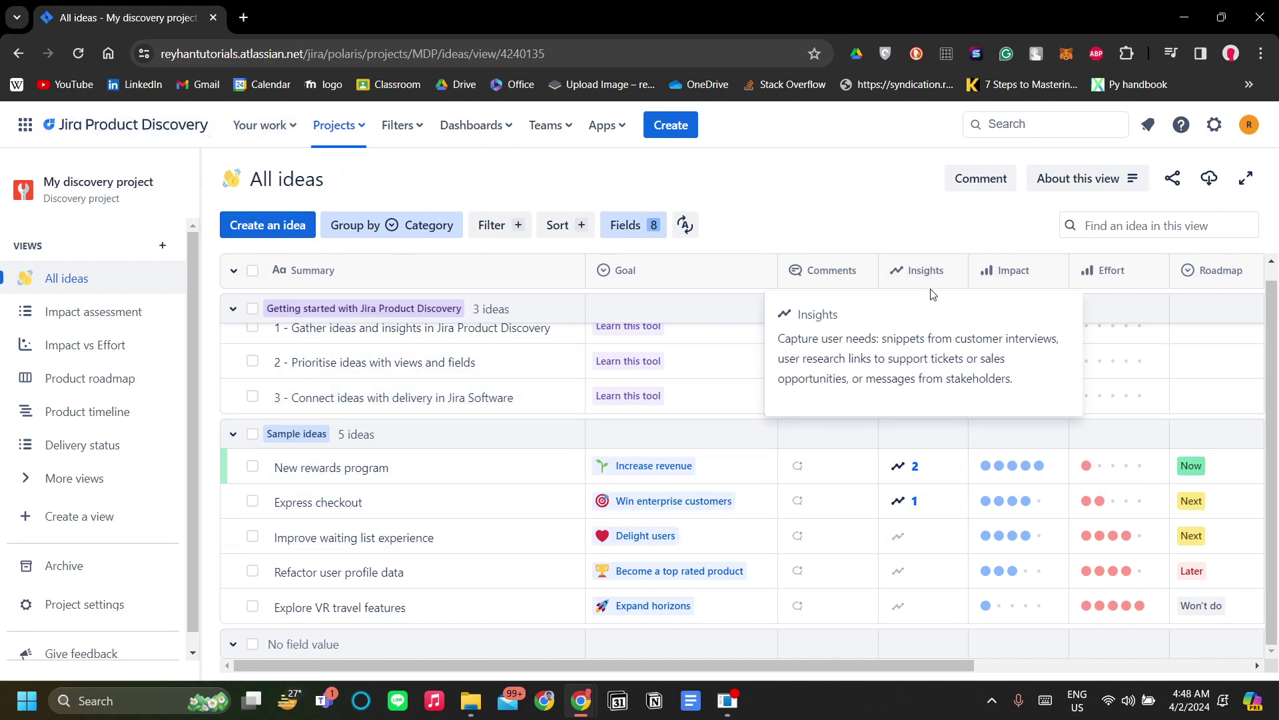
# Open the insights of the New rewards program idea, read through them, and close the idea's details.
pyautogui.click(921, 474)
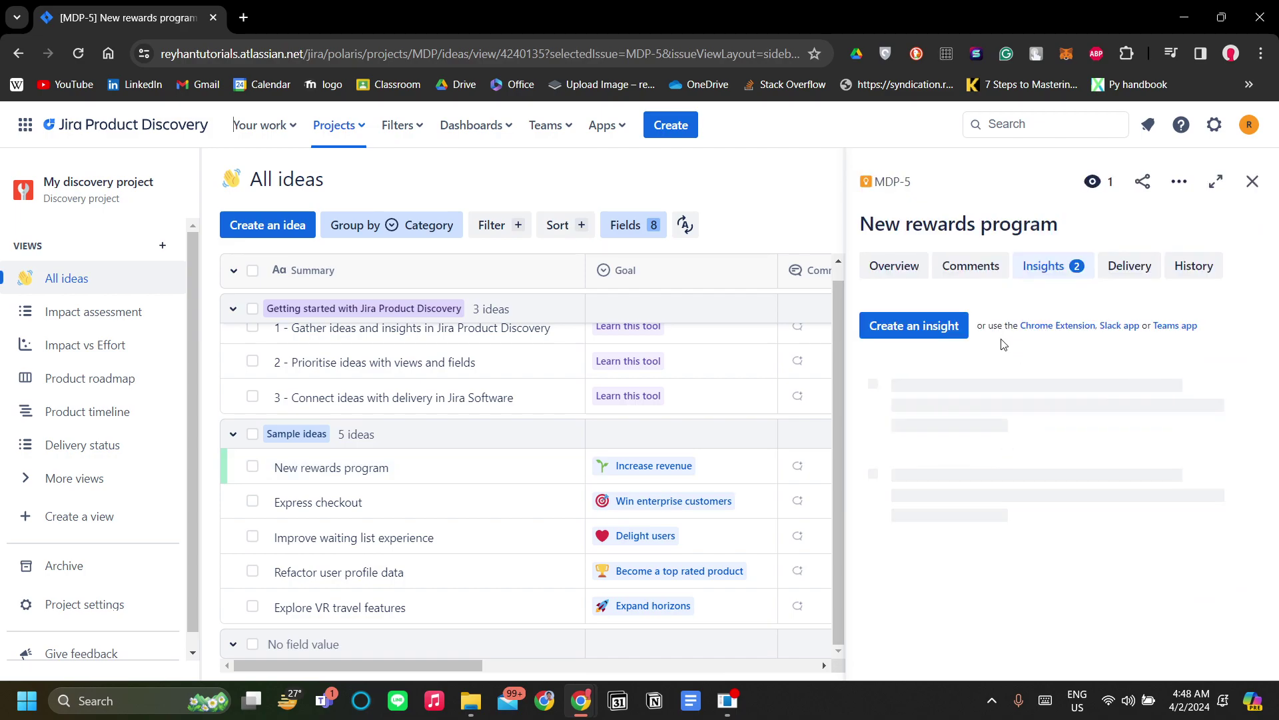
pyautogui.scroll(-1, 1003, 344)
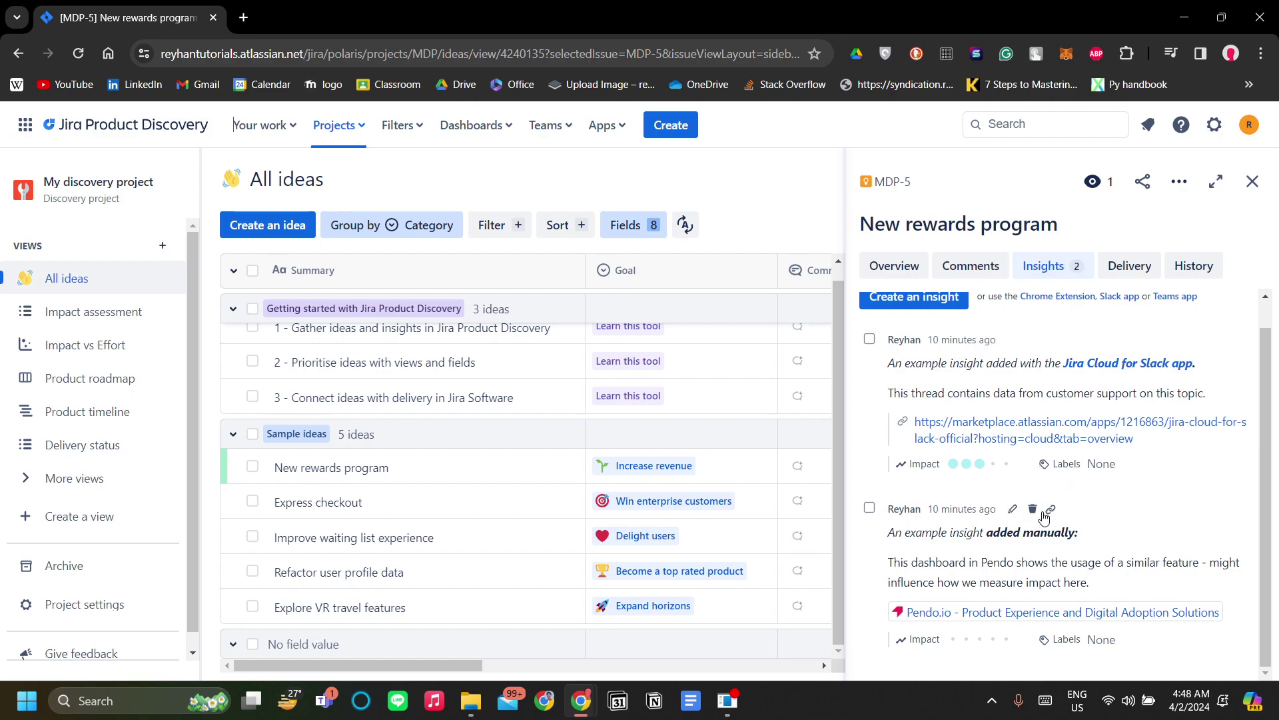
pyautogui.scroll(1, 1006, 433)
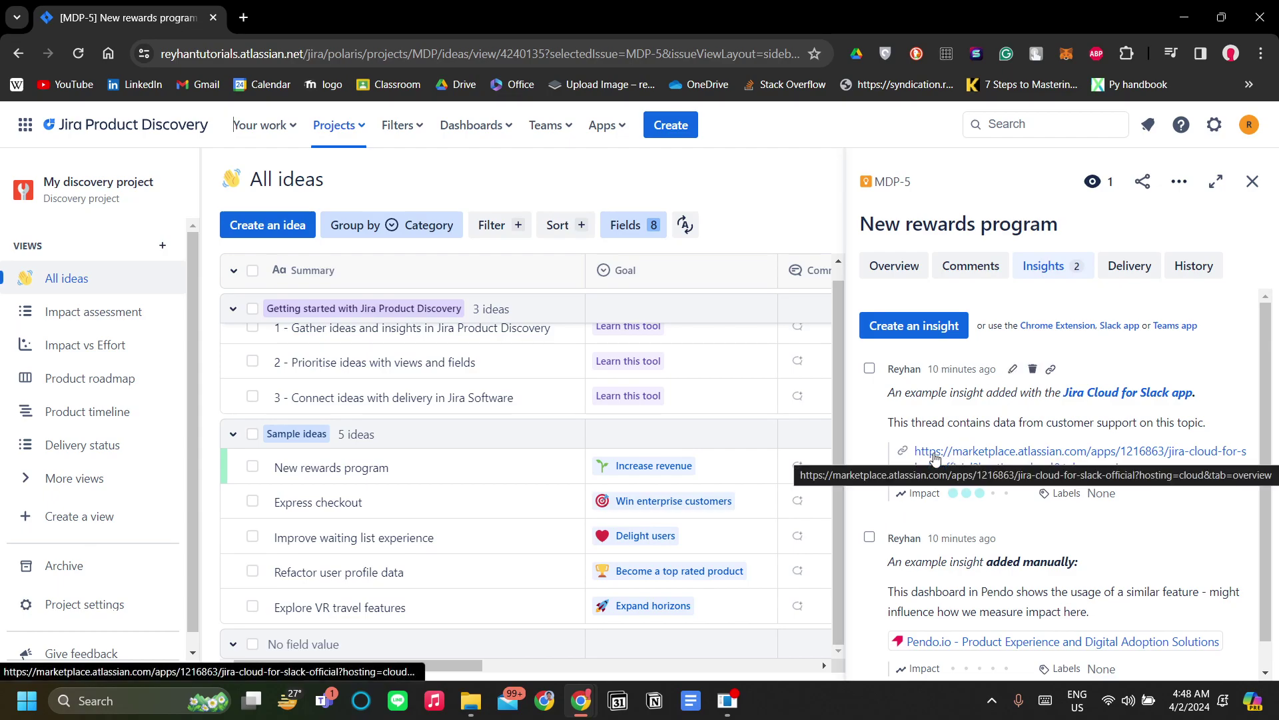
pyautogui.scroll(-1, 1046, 413)
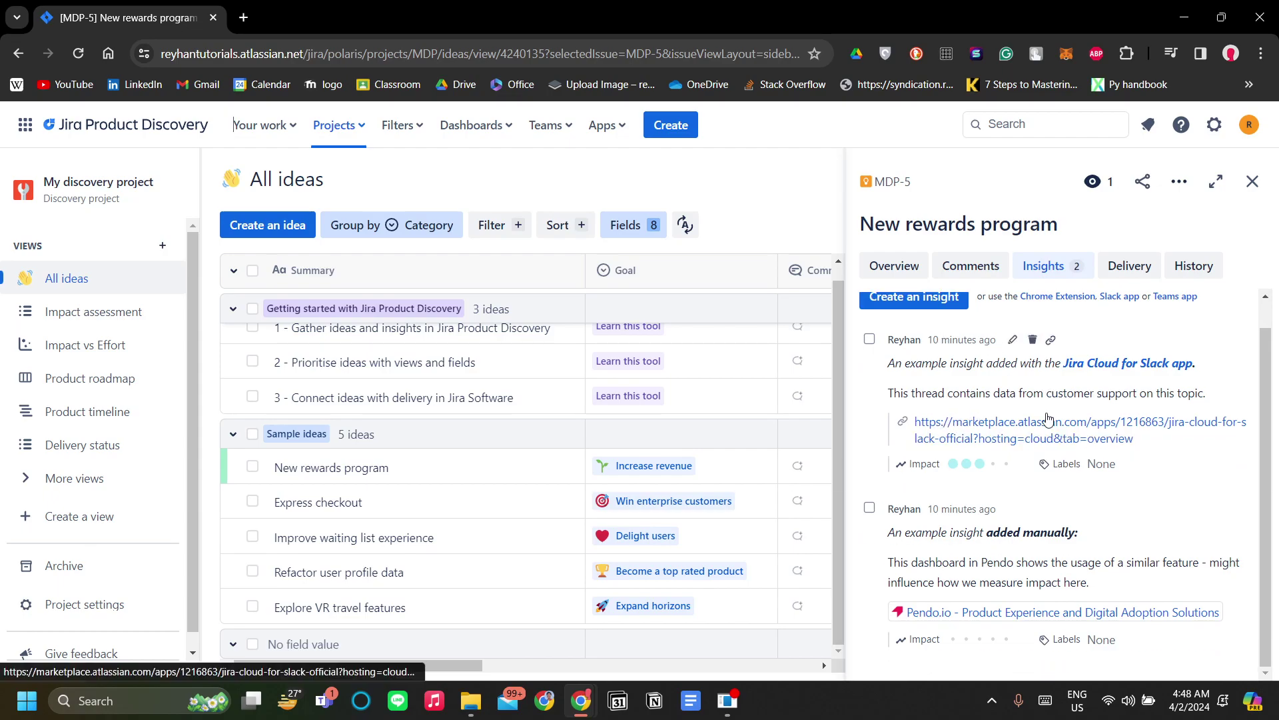
pyautogui.scroll(1, 1135, 353)
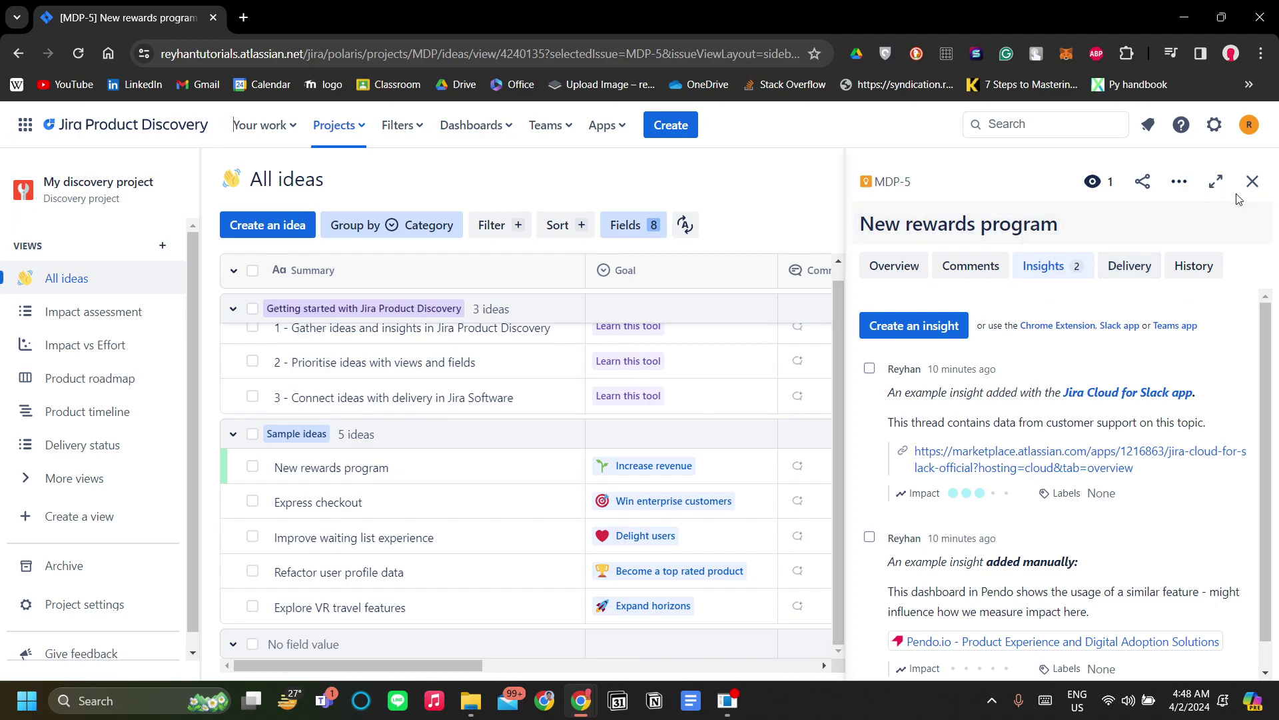
pyautogui.click(1253, 181)
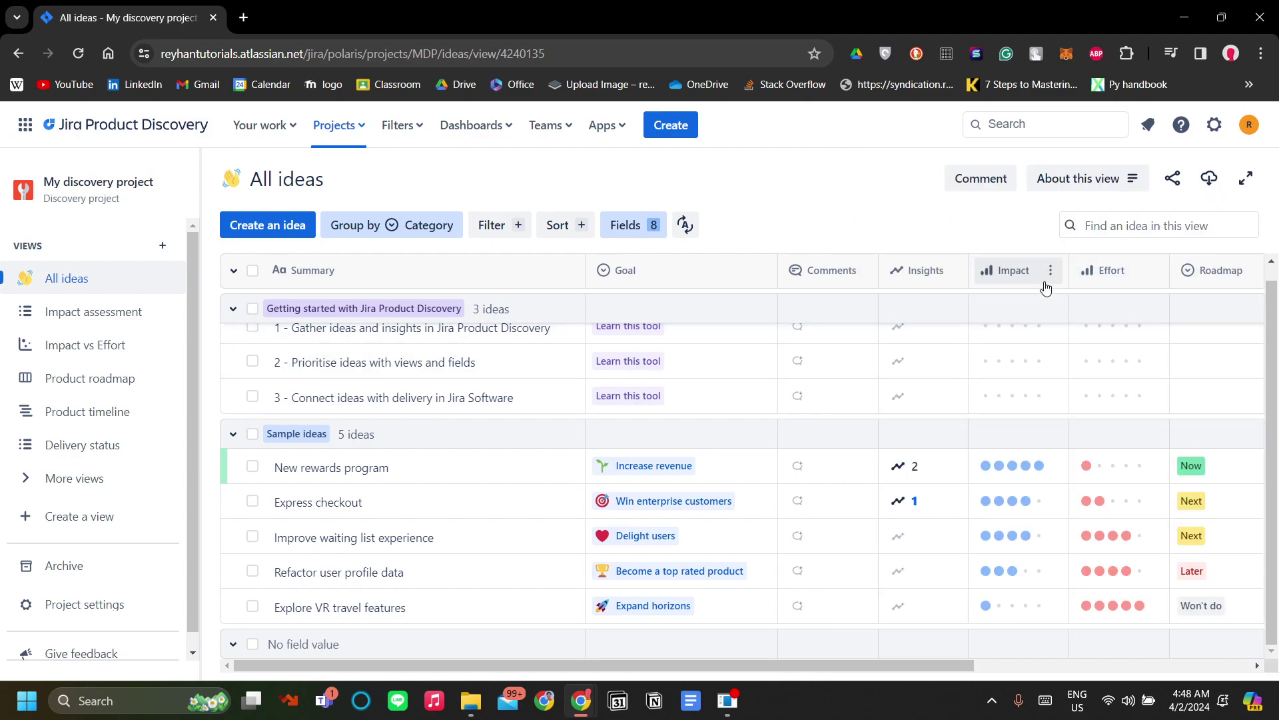
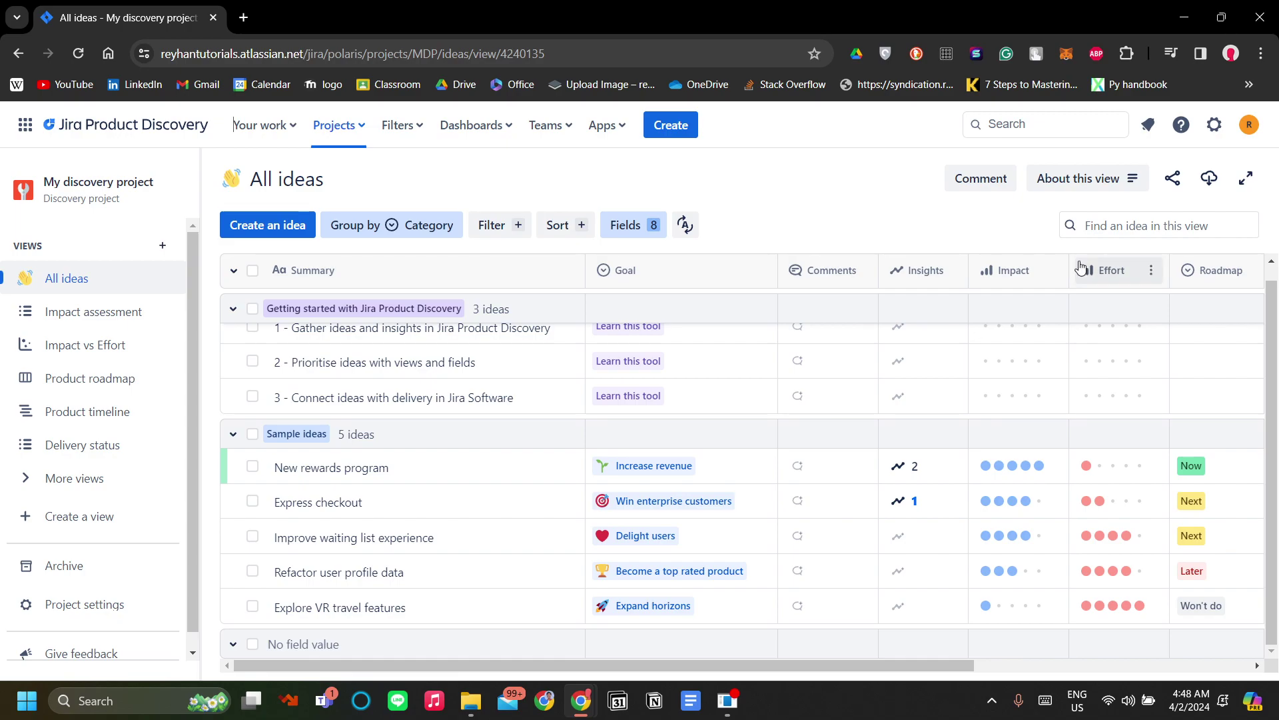
# Read the descriptions of the Impact and Effort columns and examine the New rewards program ratings.
pyautogui.moveTo(1034, 272)
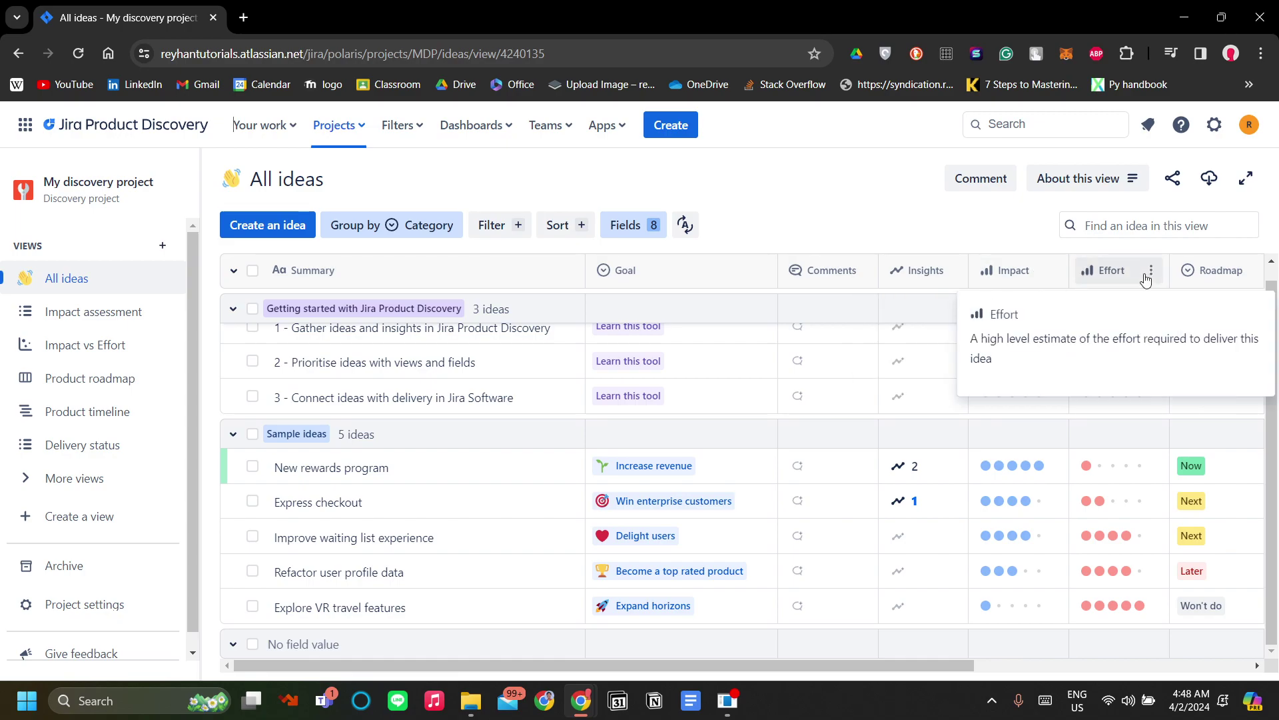
pyautogui.moveTo(1106, 274)
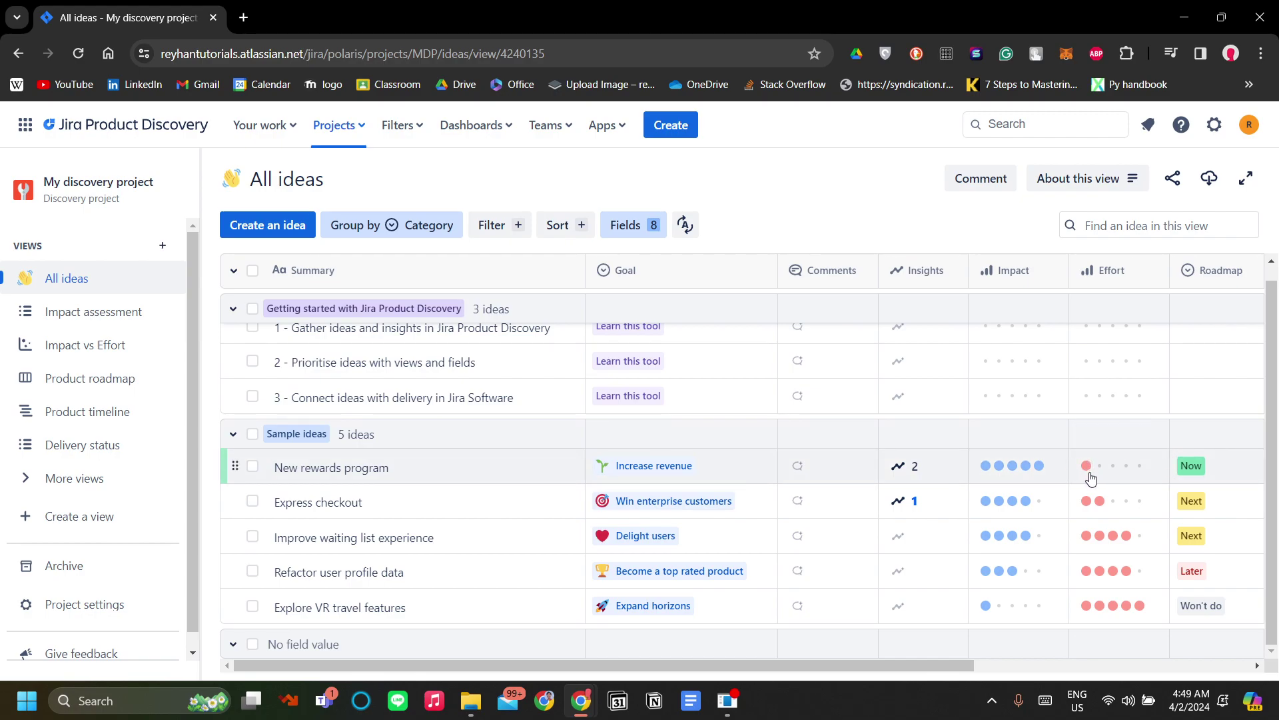
pyautogui.click(1038, 467)
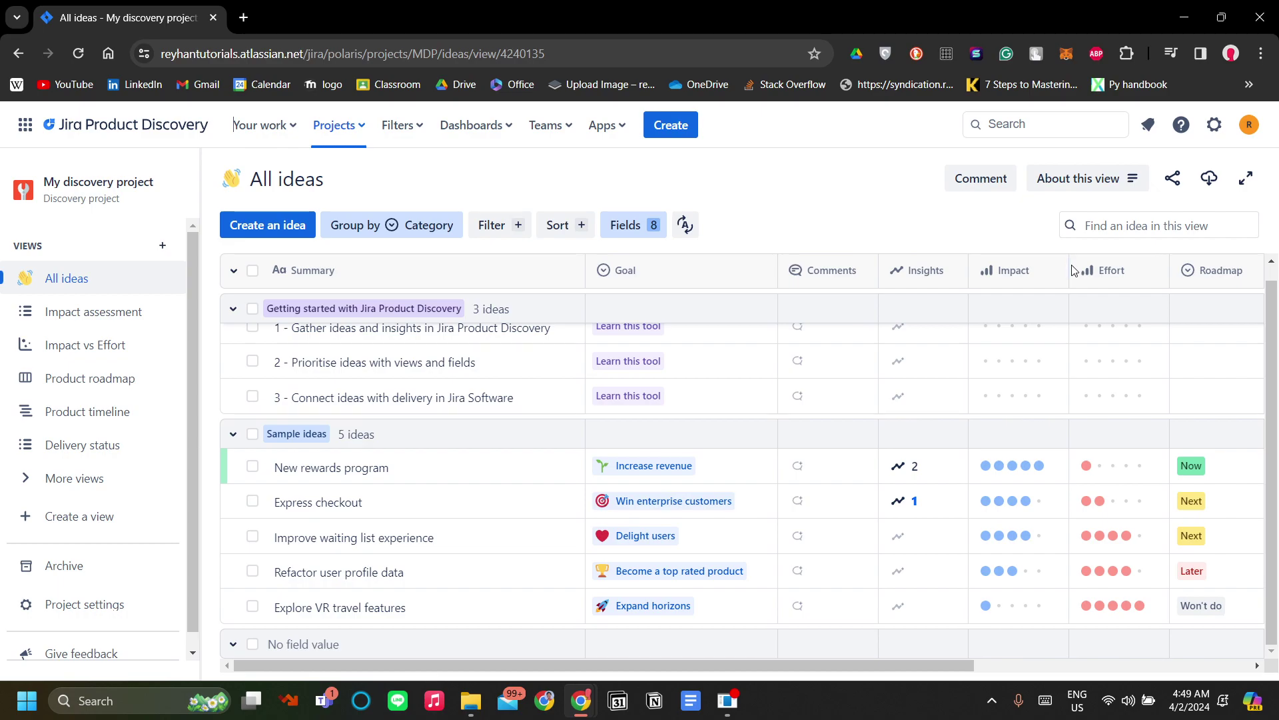
# Browse the project fields available for the All ideas view, reading the Impact score, Customer segments, and Delivery progress descriptions.
pyautogui.click(638, 226)
pyautogui.scroll(-5, 1076, 417)
pyautogui.scroll(5, 1090, 400)
pyautogui.scroll(-9, 1083, 296)
pyautogui.scroll(-3, 1097, 373)
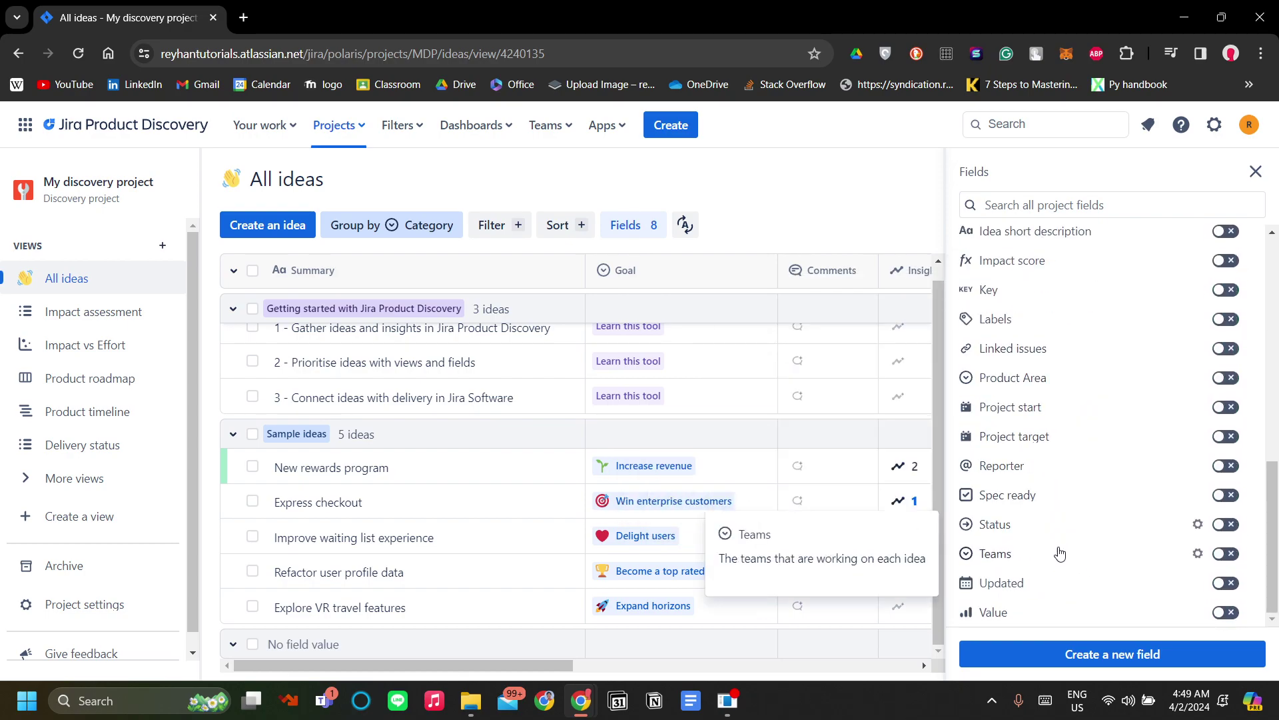
pyautogui.scroll(3, 1059, 553)
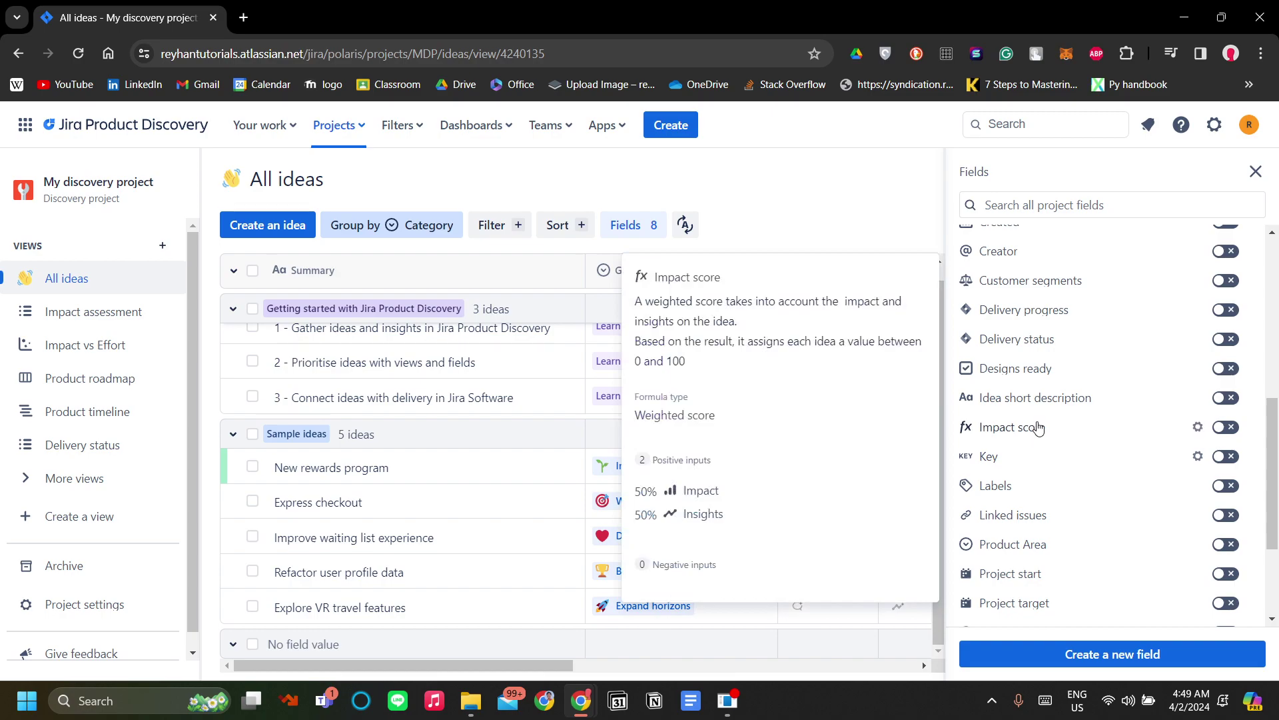
pyautogui.scroll(1, 1053, 427)
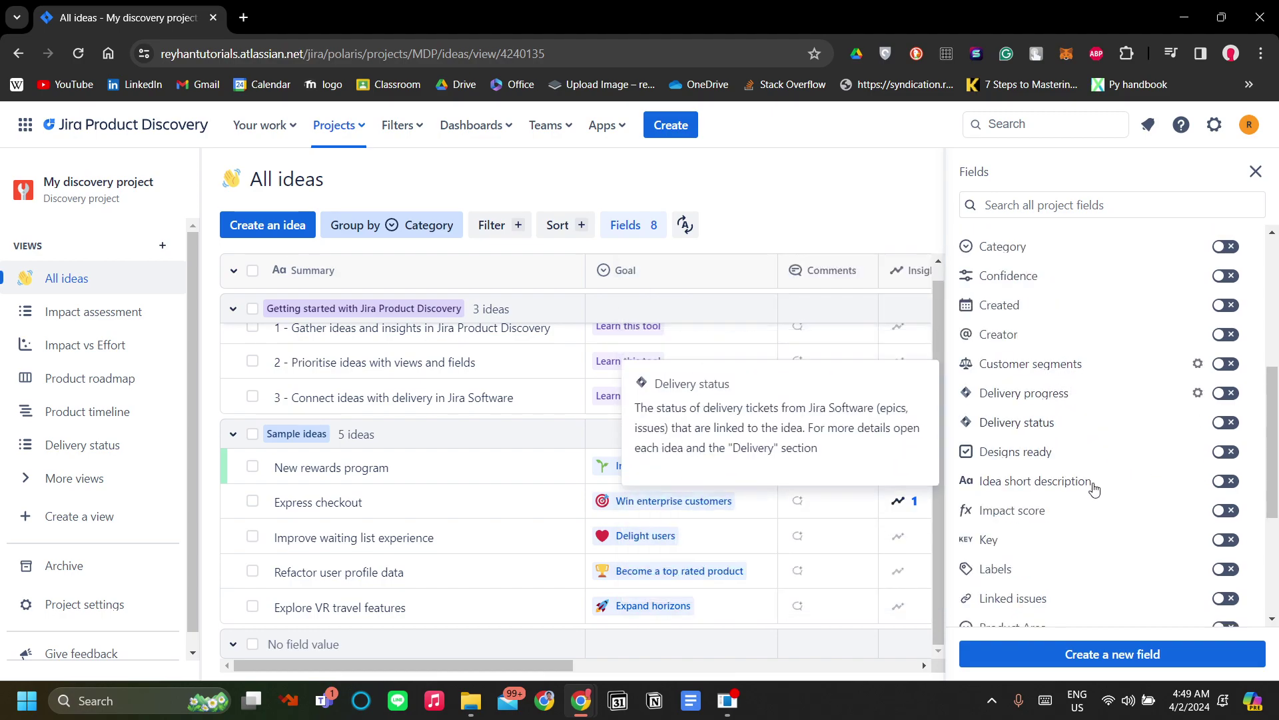
pyautogui.moveTo(1071, 363)
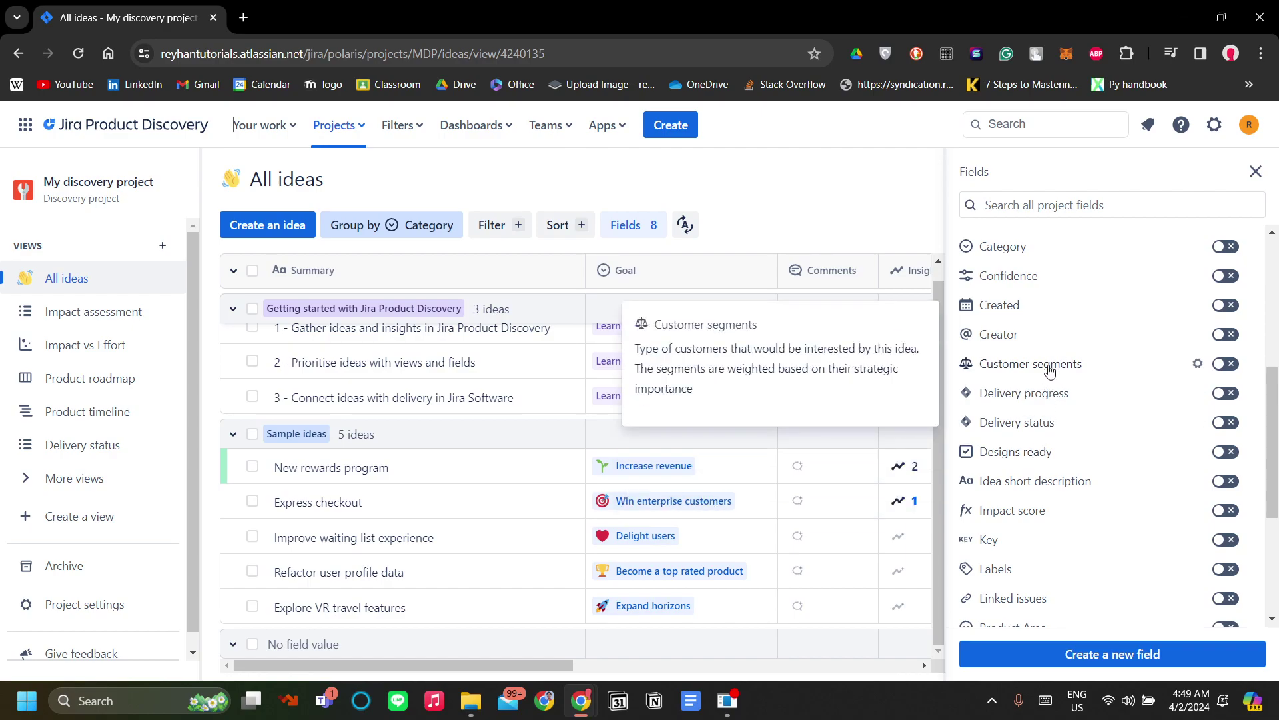
pyautogui.scroll(2, 1050, 370)
pyautogui.scroll(-2, 1057, 380)
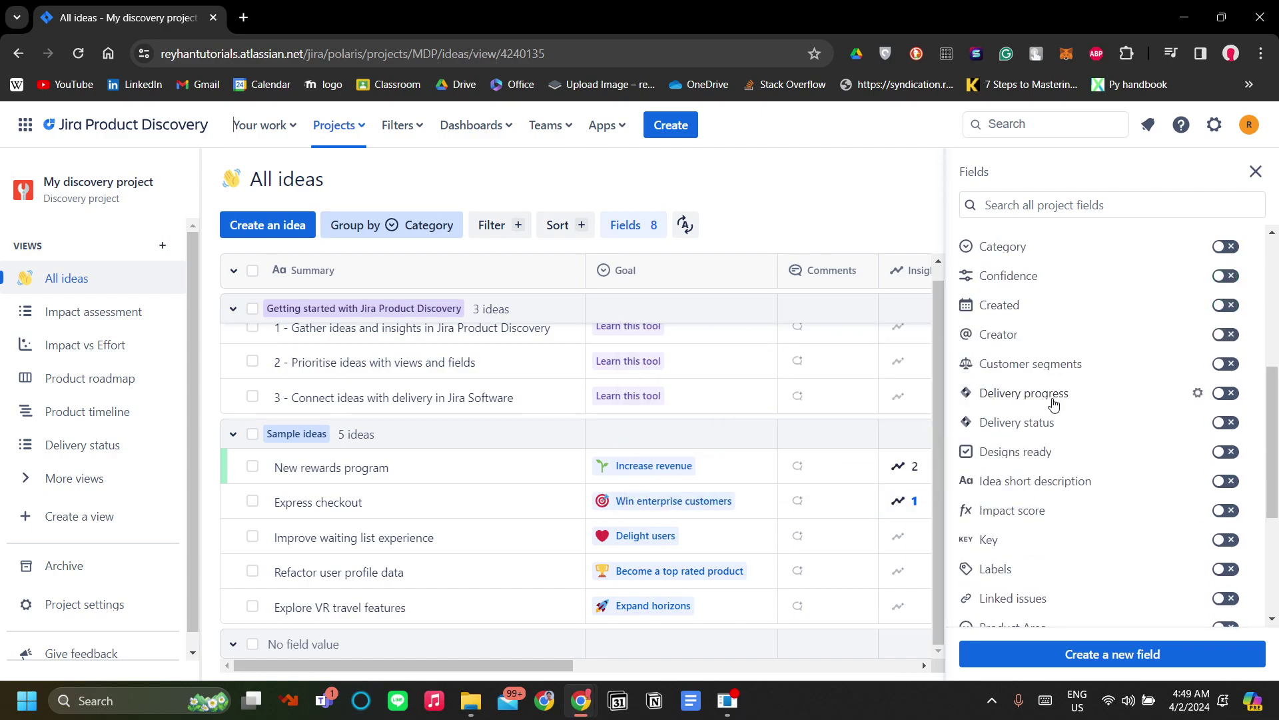
pyautogui.moveTo(1053, 404)
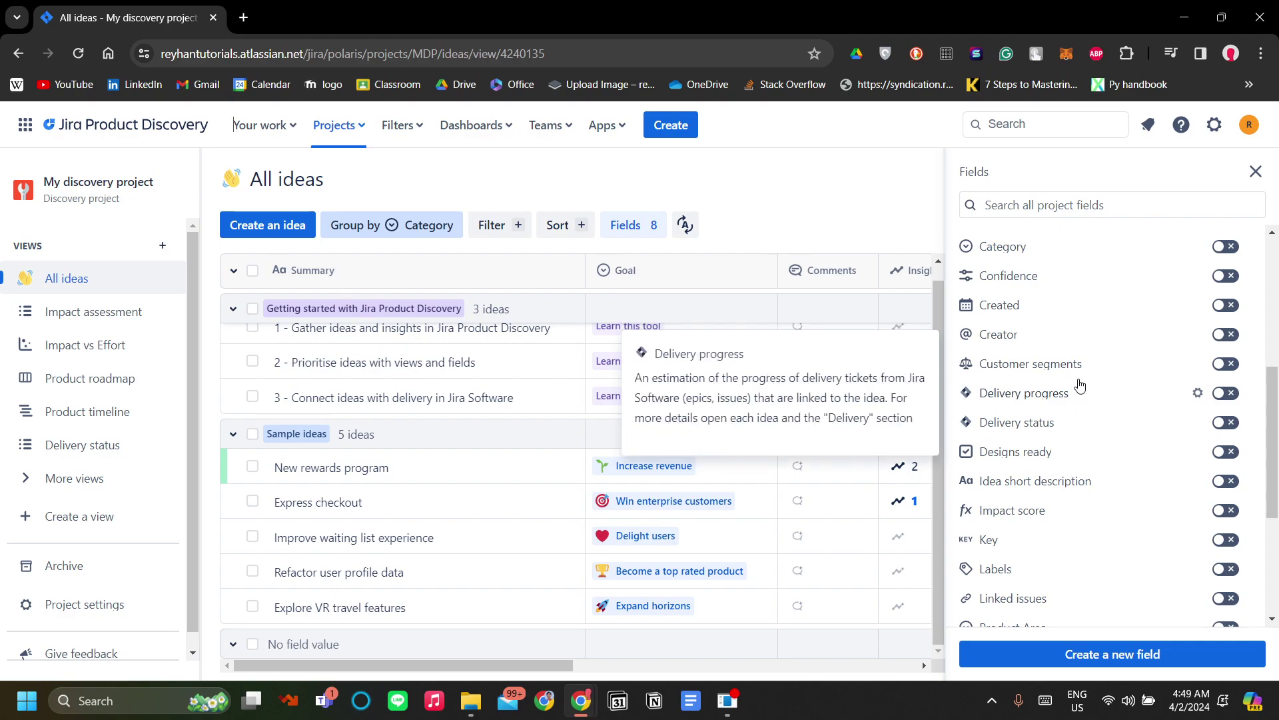
# Add the Impact score field to the All ideas view and close the field list.
pyautogui.scroll(-1, 1090, 427)
pyautogui.click(1231, 428)
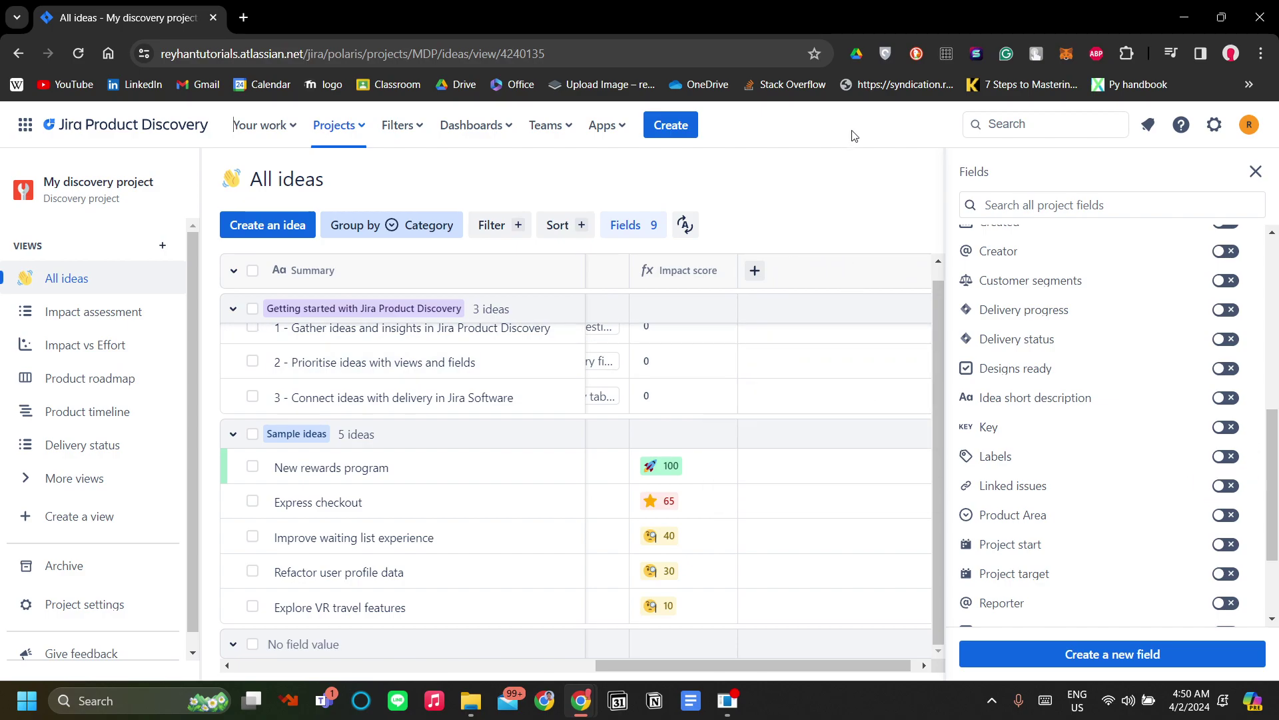
pyautogui.click(861, 204)
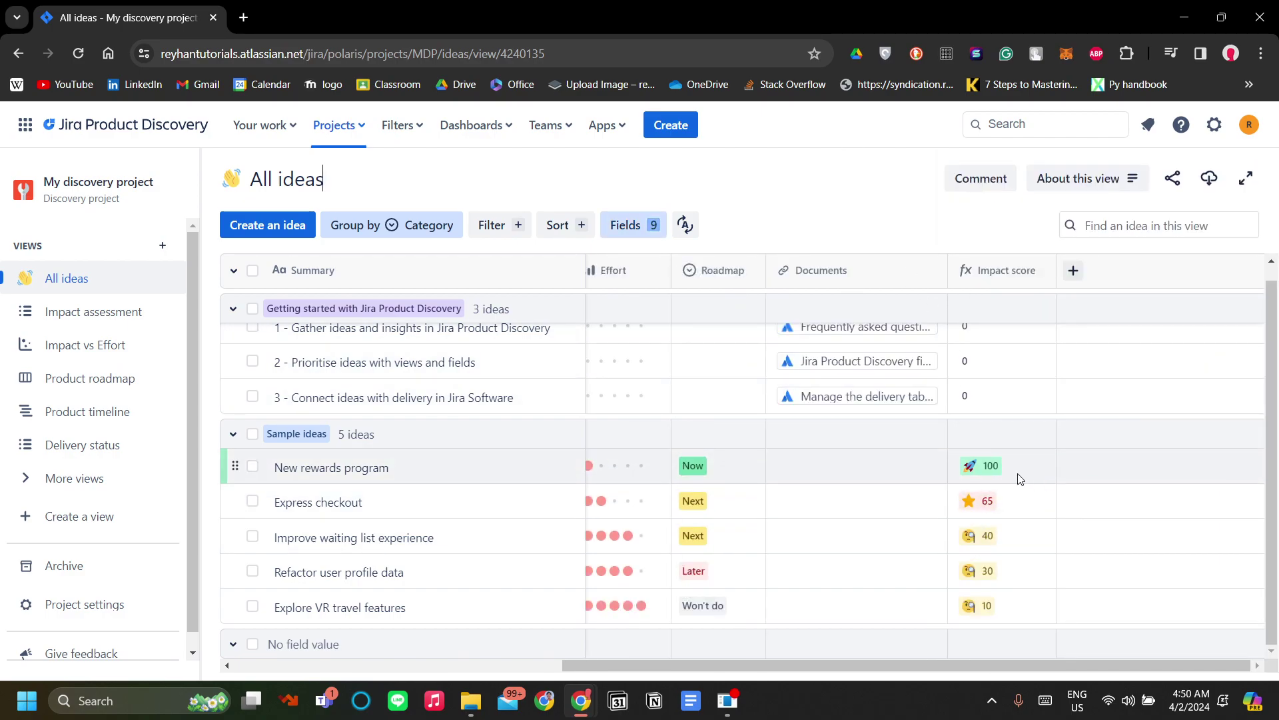
# Compare the Impact score column with the Insights, Impact, Effort, and Roadmap columns of the sample ideas.
pyautogui.moveTo(697, 668); pyautogui.dragTo(591, 669)
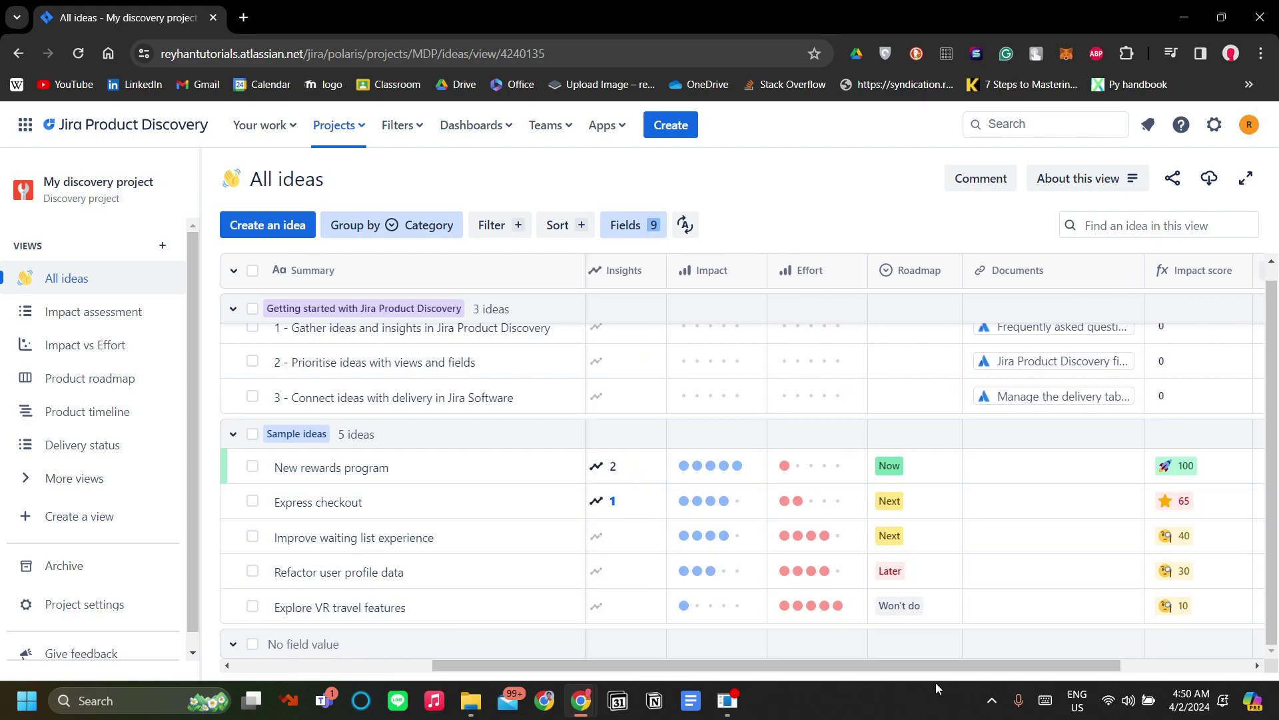
pyautogui.moveTo(940, 666); pyautogui.dragTo(973, 657)
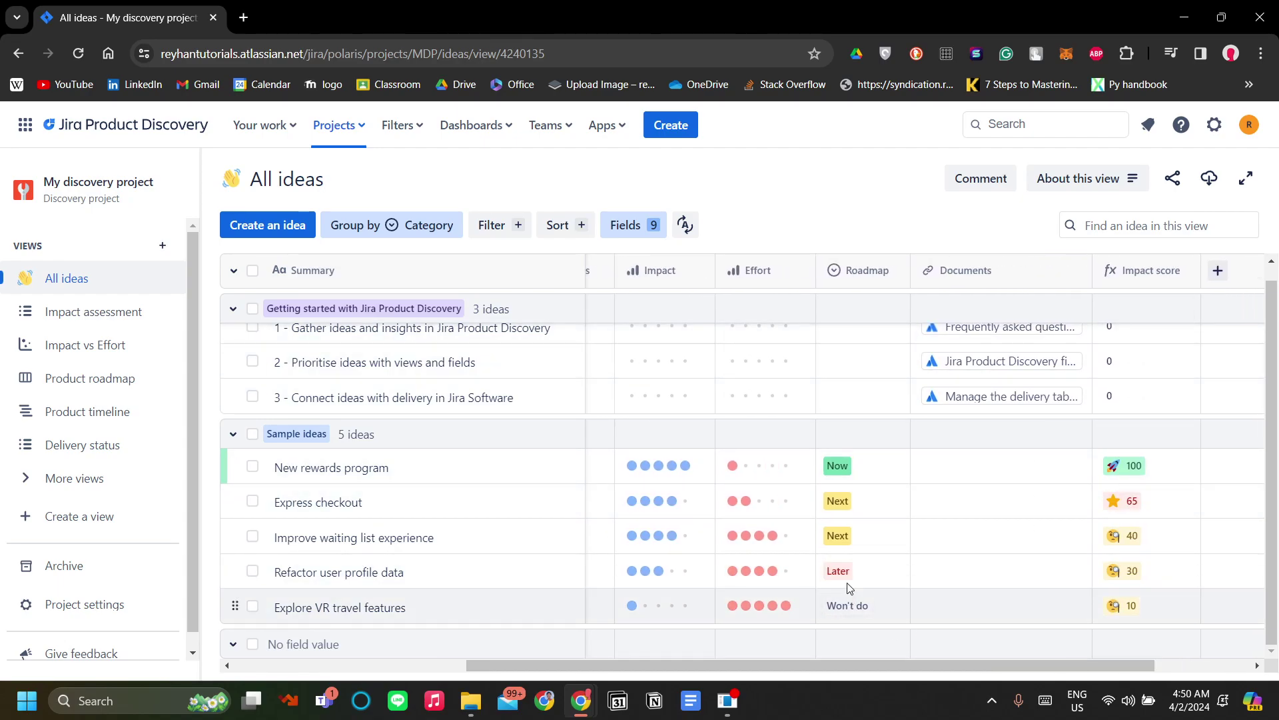
pyautogui.moveTo(811, 668); pyautogui.dragTo(702, 657)
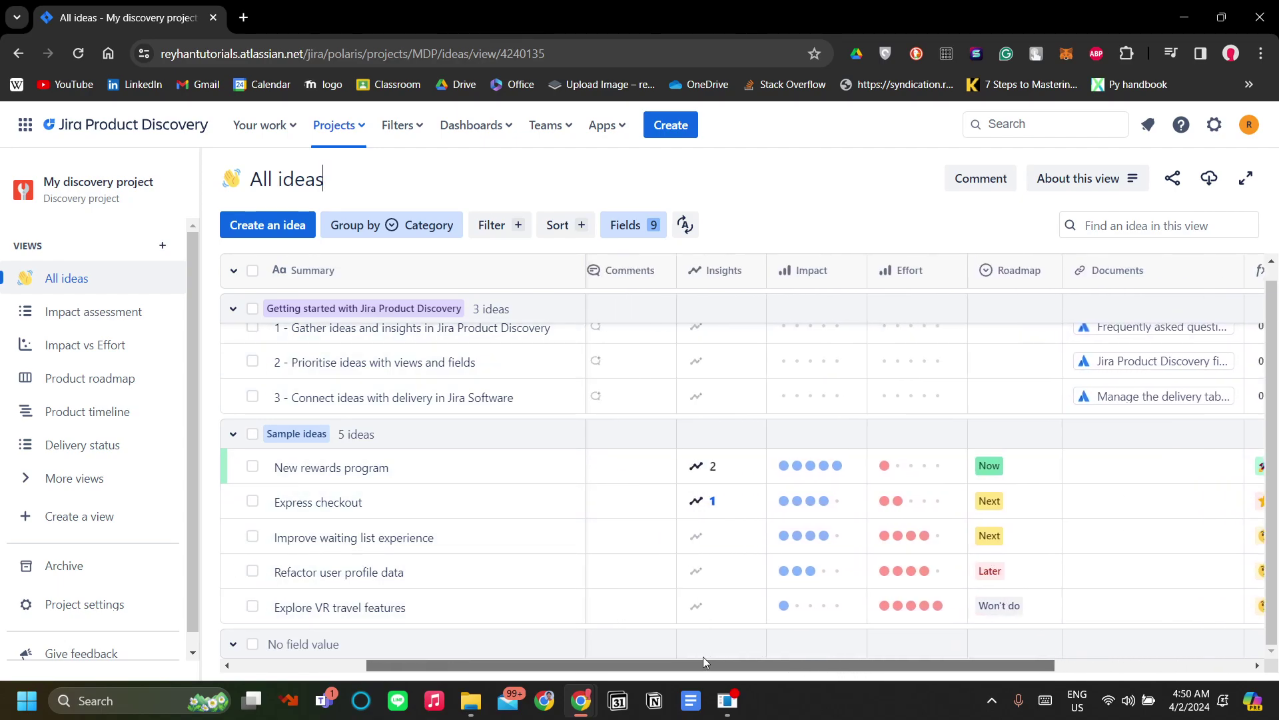
# Open the Impact assessment view, dismiss its description, and examine the ideas sorted by impact score.
pyautogui.click(94, 317)
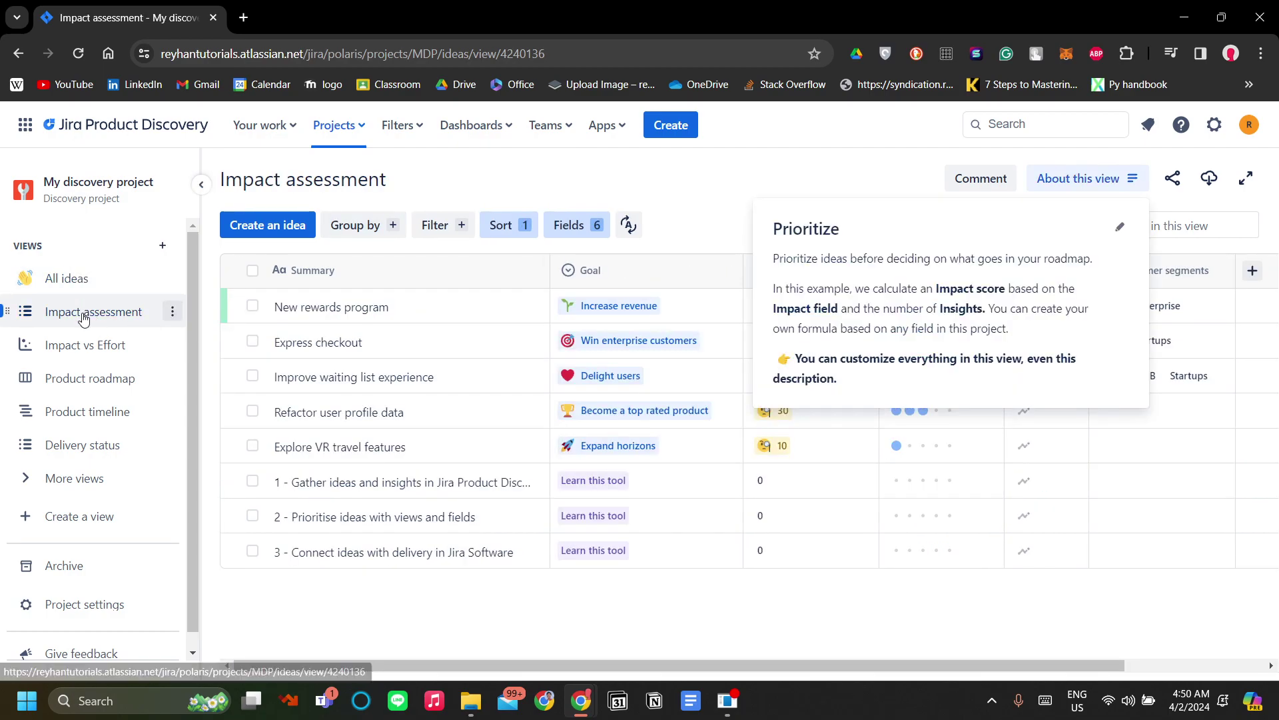
pyautogui.click(851, 193)
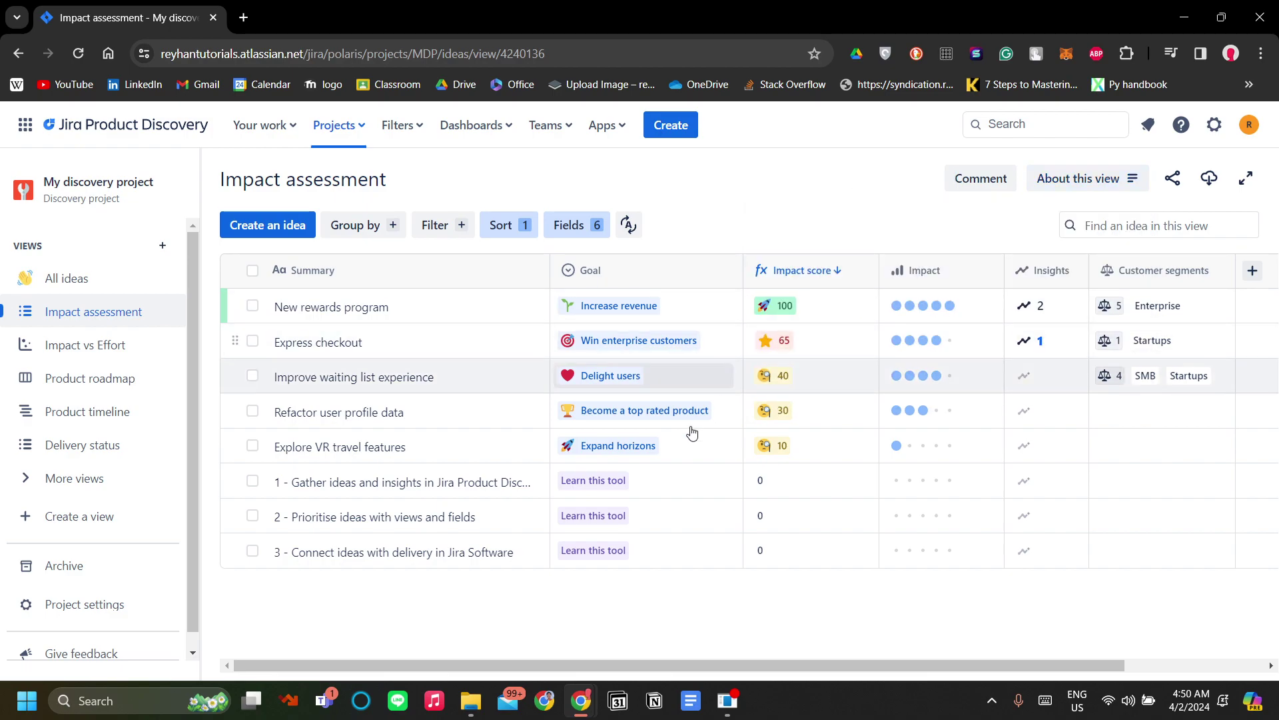
pyautogui.moveTo(710, 666); pyautogui.dragTo(624, 652)
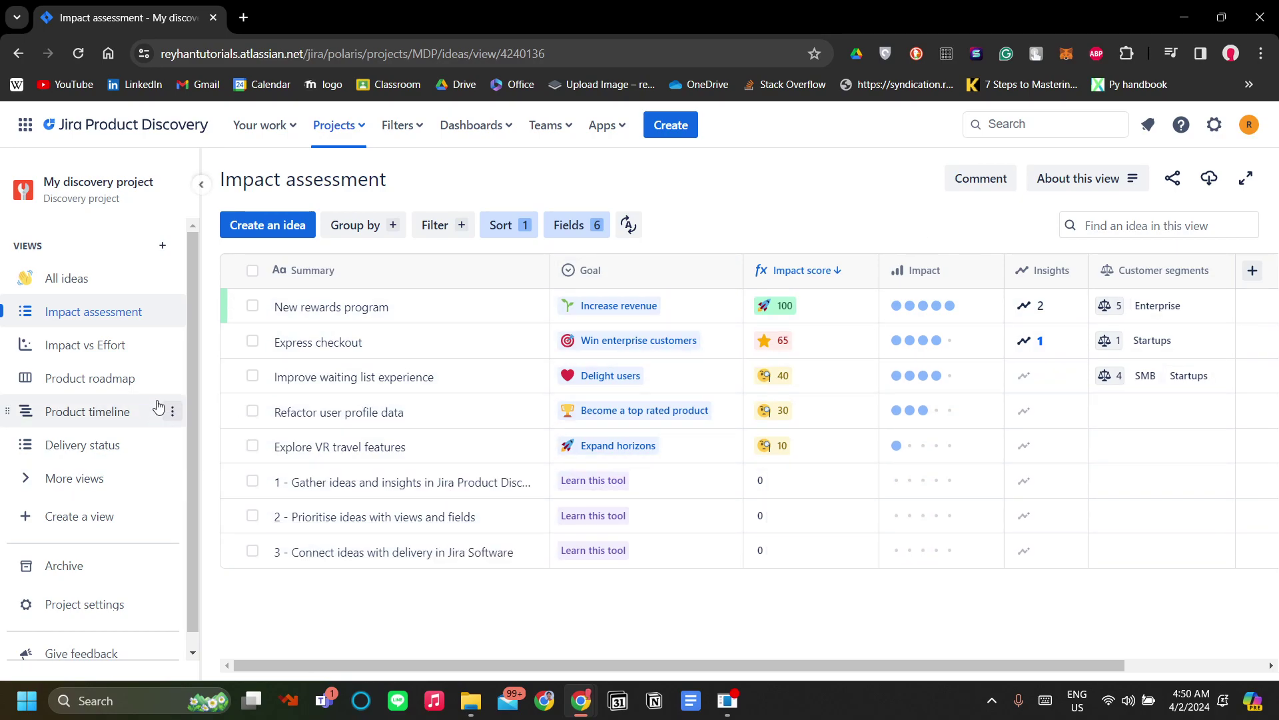
# Open the Impact vs Effort view, dismiss its description, and examine the New rewards program bubble in the matrix.
pyautogui.click(112, 344)
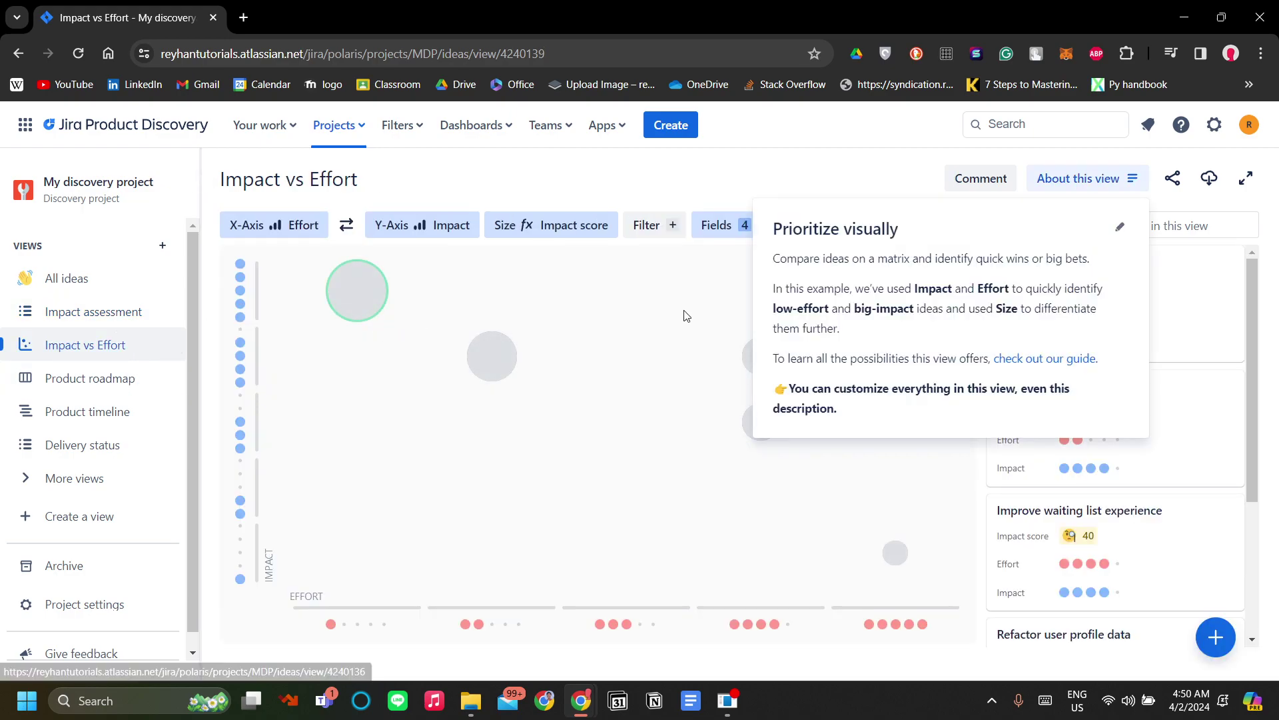
pyautogui.click(743, 197)
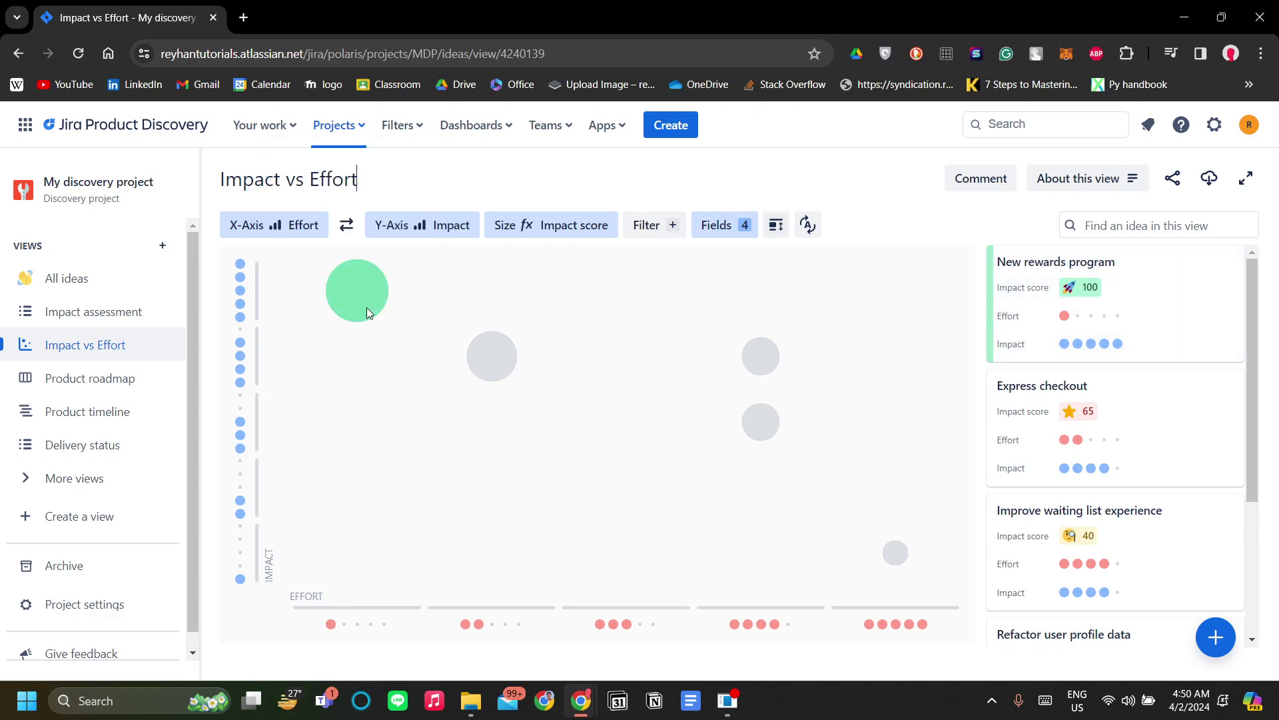
pyautogui.moveTo(367, 313)
pyautogui.mouseDown()
pyautogui.moveTo(479, 310)
pyautogui.moveTo(354, 314)
pyautogui.mouseUp()
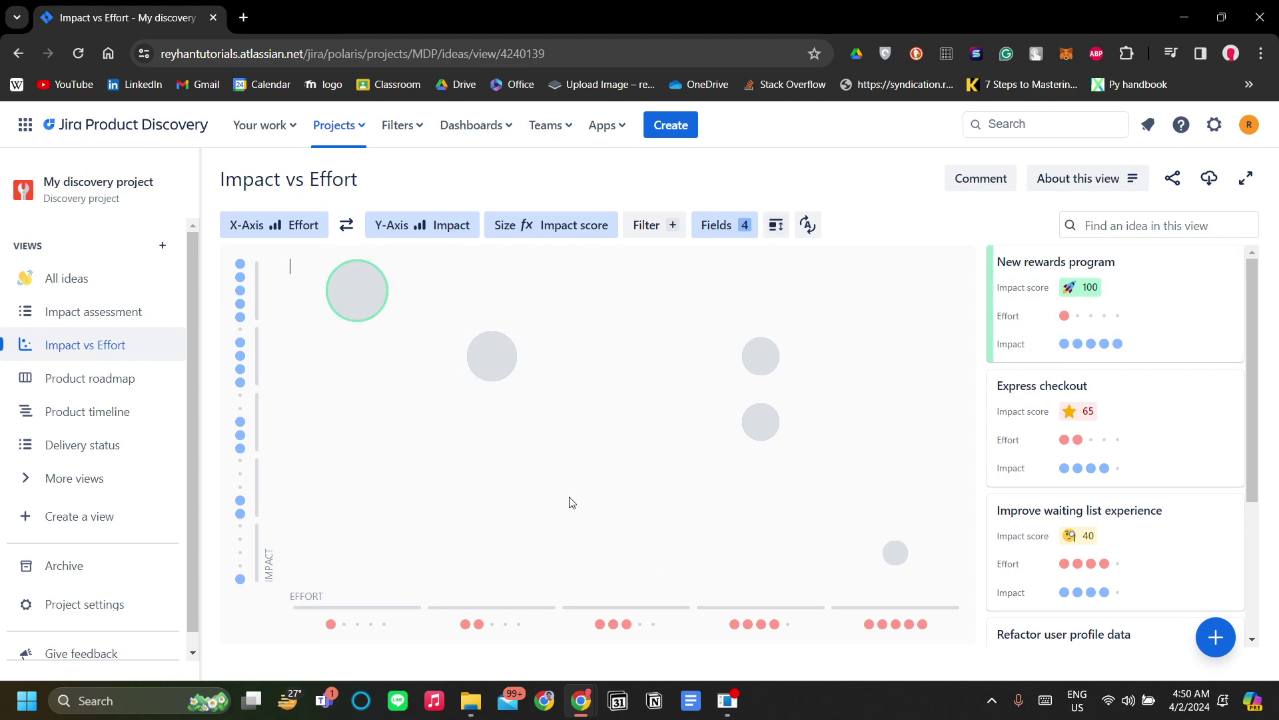
# Examine the Product roadmap, Product timeline, and Delivery status views, dismissing the timeline's description.
pyautogui.moveTo(338, 308)
pyautogui.click(129, 392)
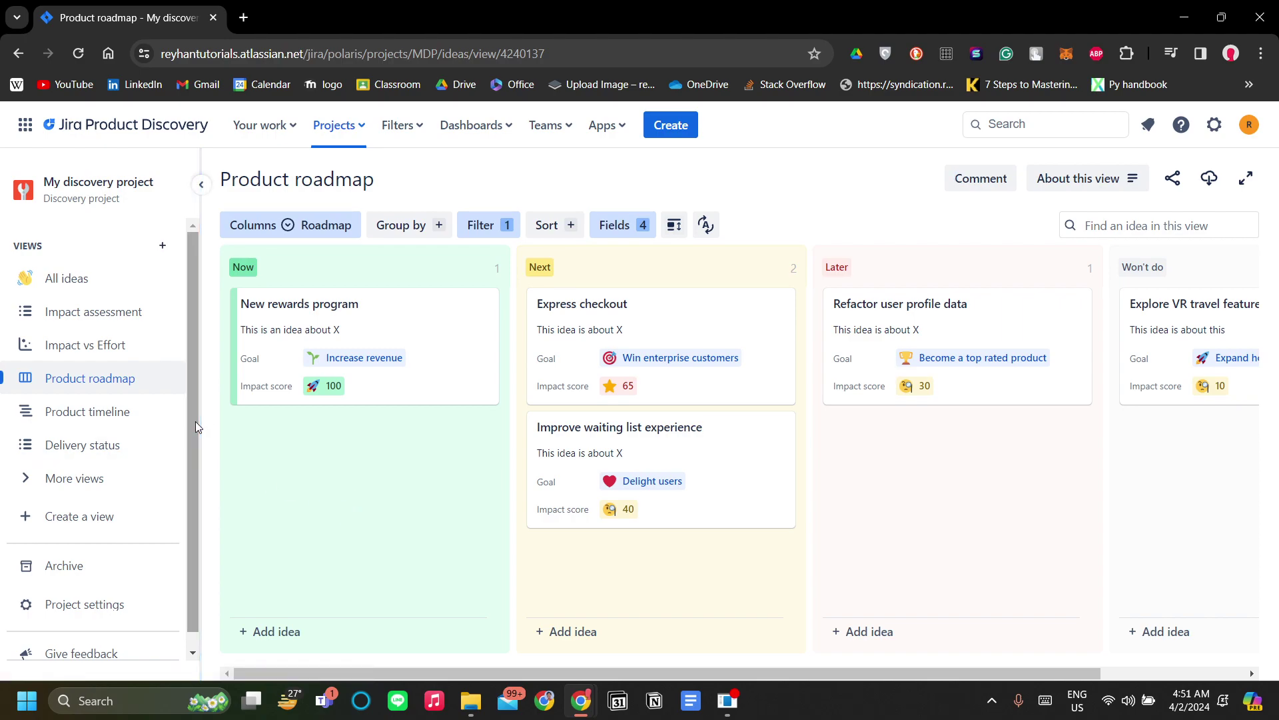
pyautogui.click(112, 411)
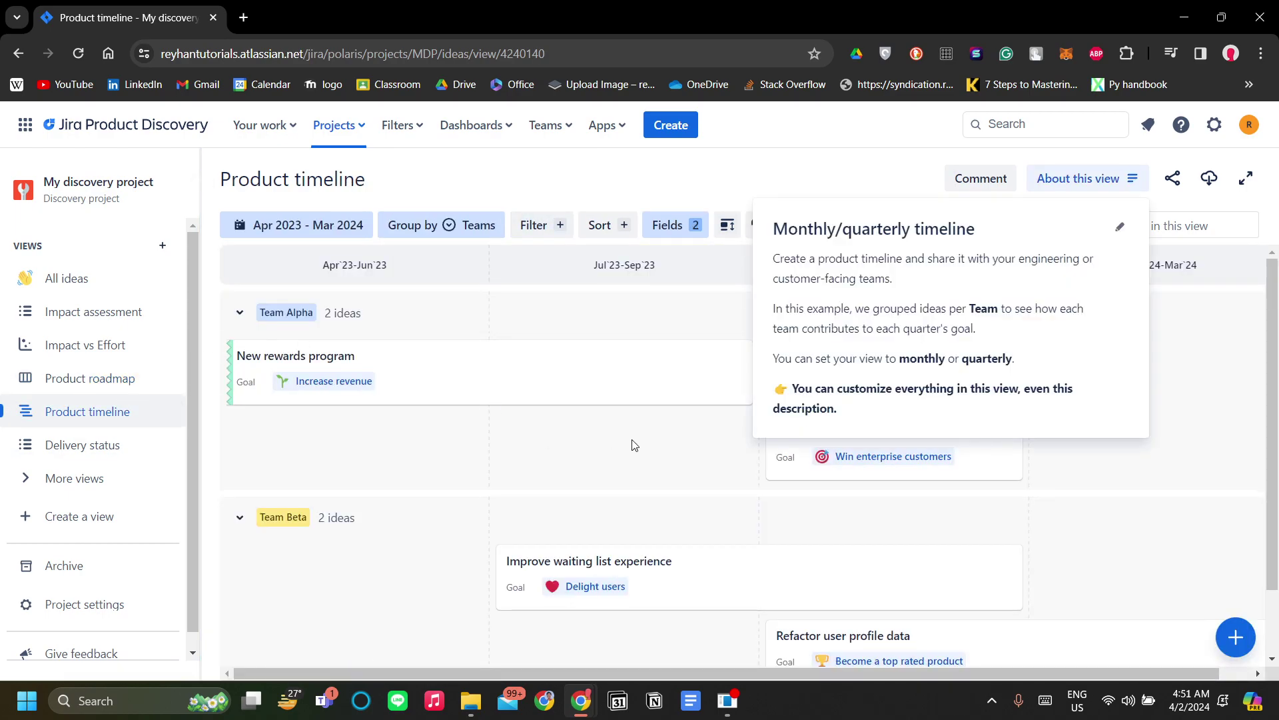
pyautogui.click(677, 400)
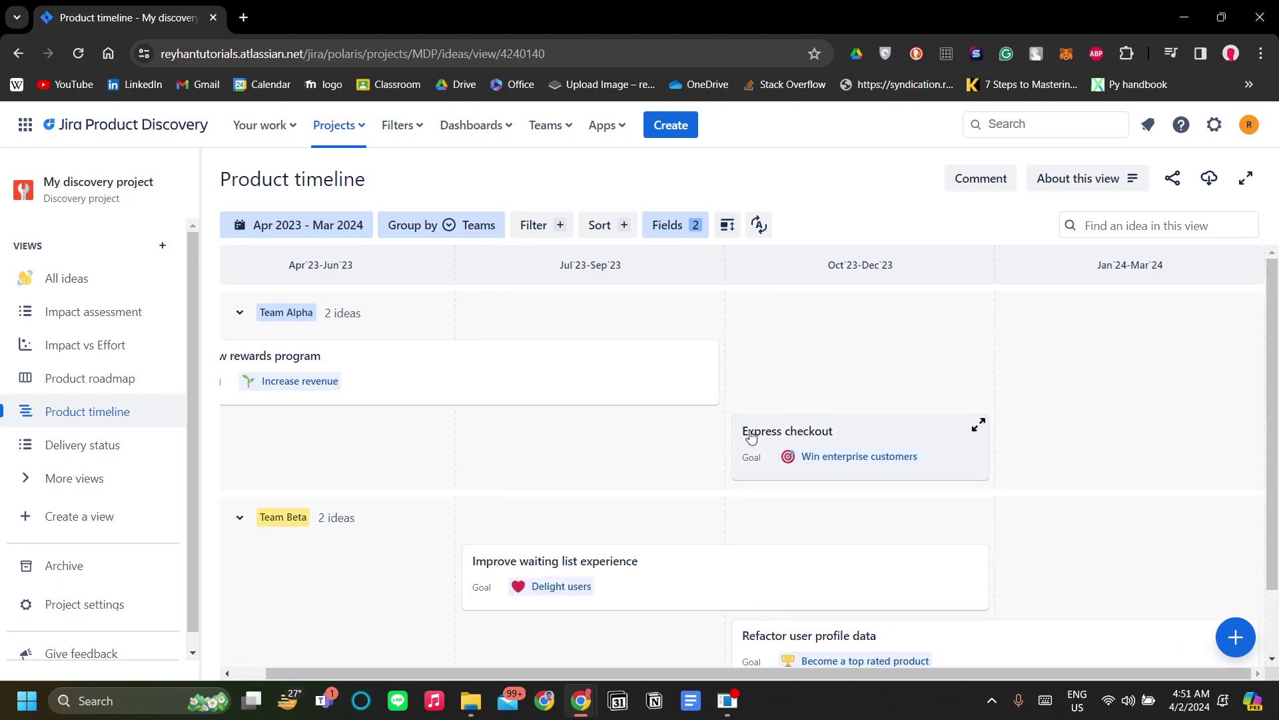
pyautogui.scroll(-1, 462, 420)
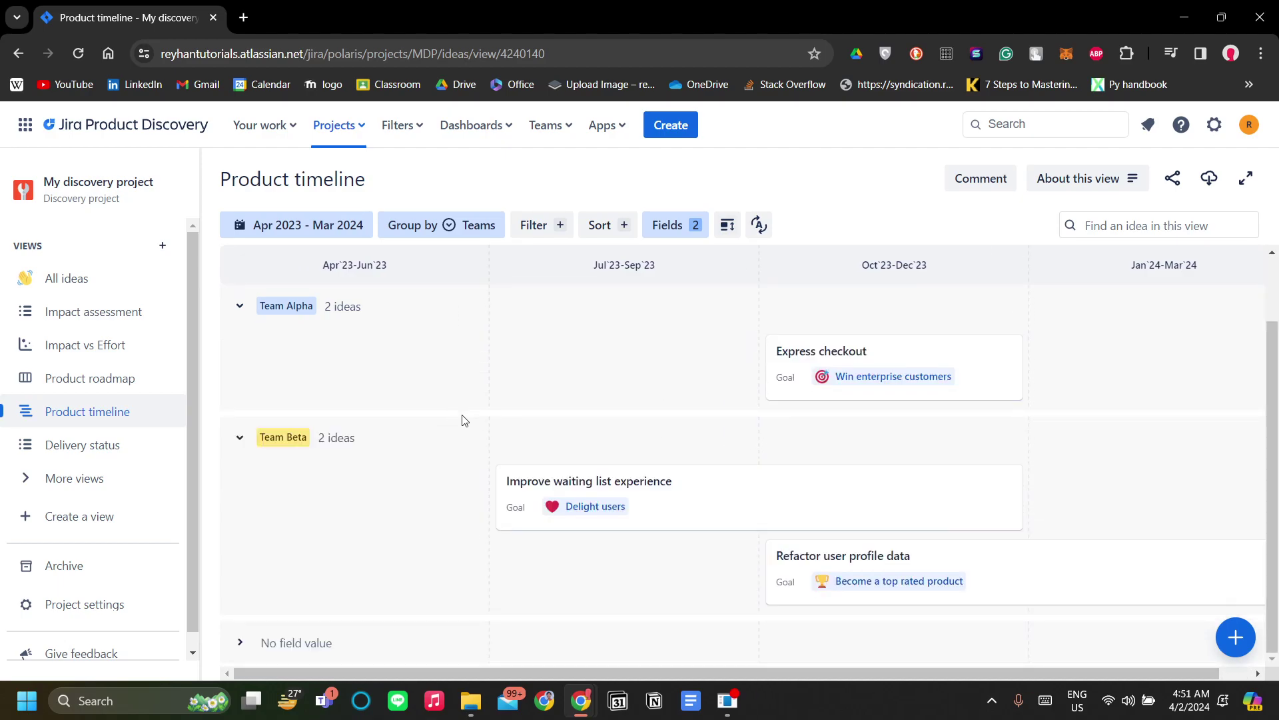
pyautogui.click(81, 455)
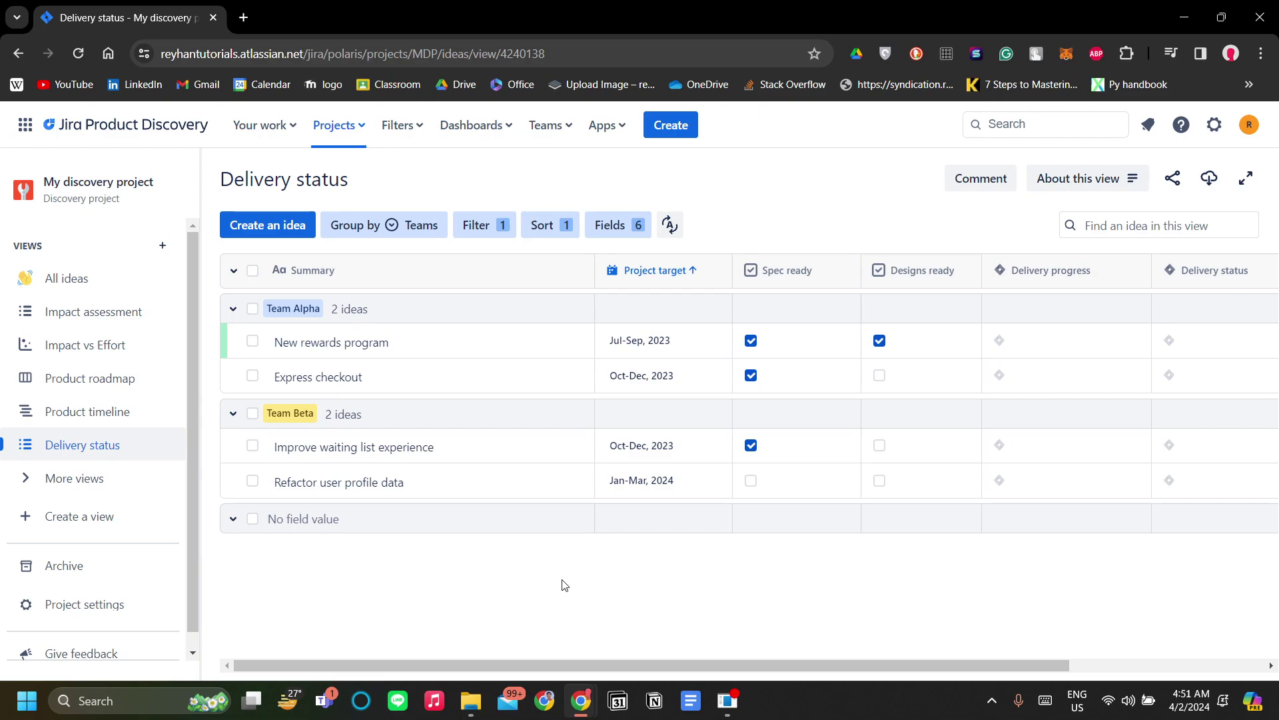
# Return to the All ideas view and create an idea named Free Shipping Algorithm.
pyautogui.click(85, 283)
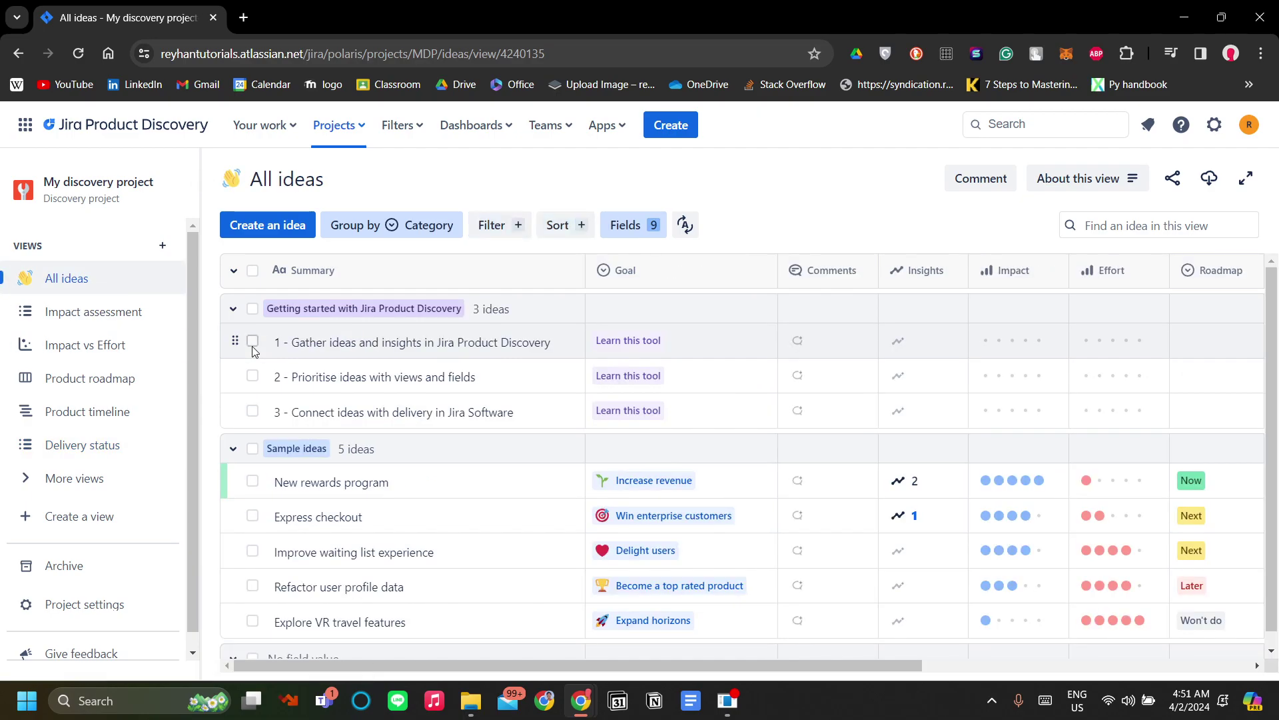
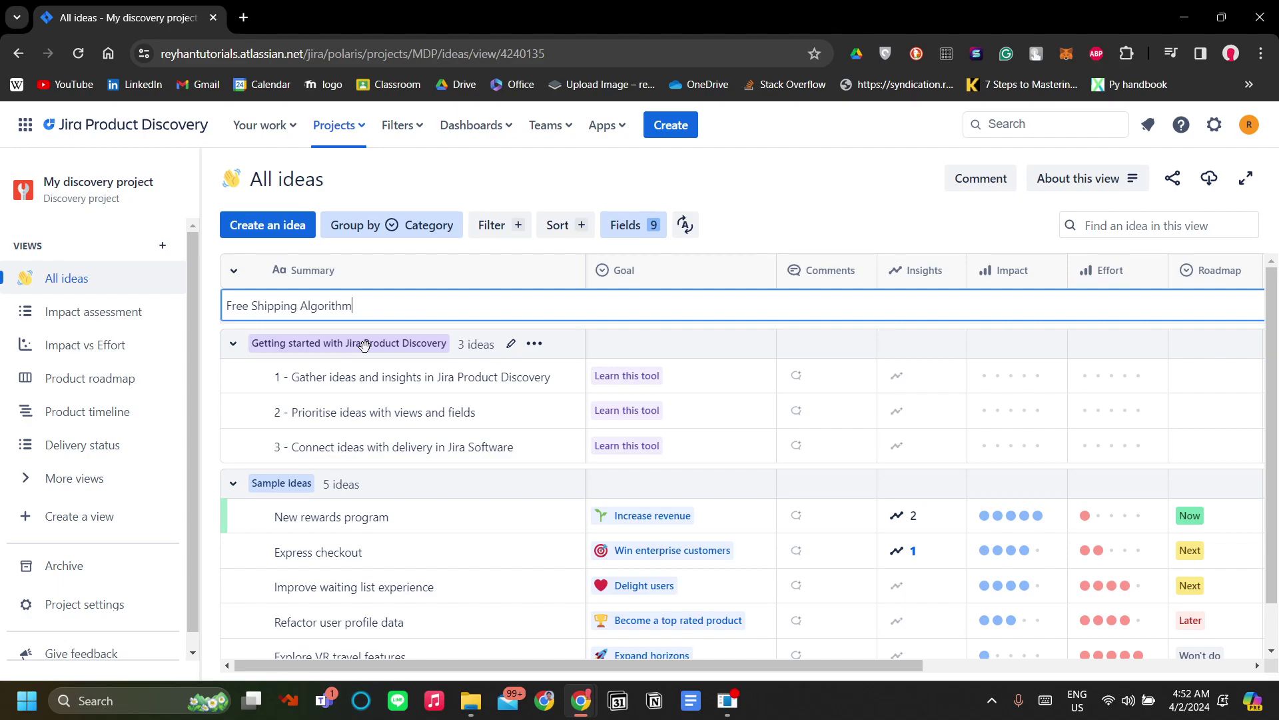
pyautogui.click(684, 276)
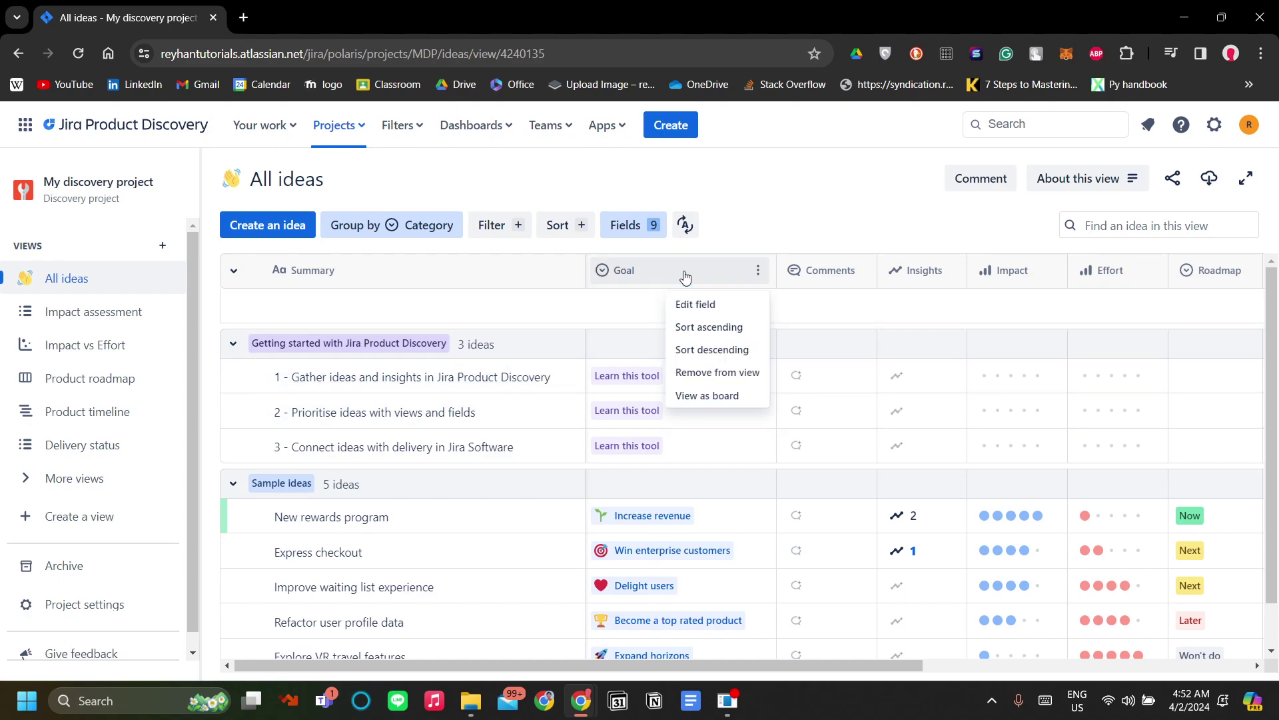
pyautogui.click(644, 296)
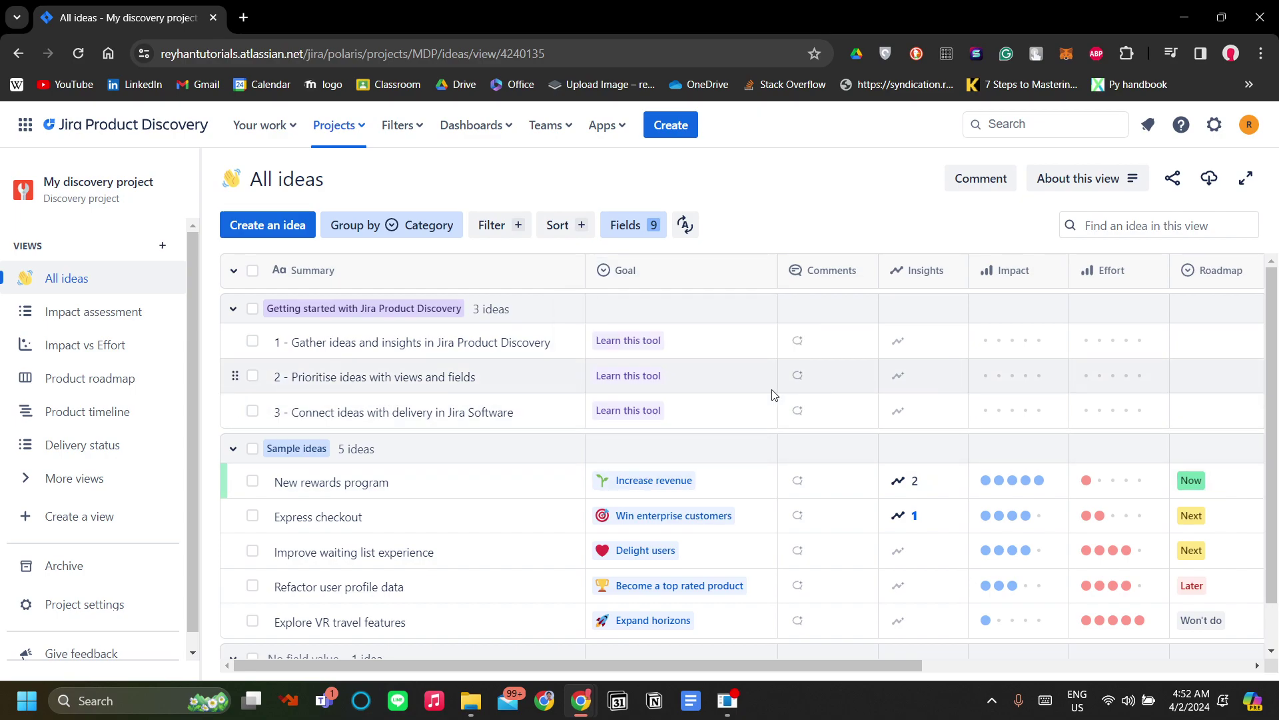
# Set the Goal of the Free Shipping Algorithm idea to Delight users and close any open option lists.
pyautogui.scroll(-1, 700, 400)
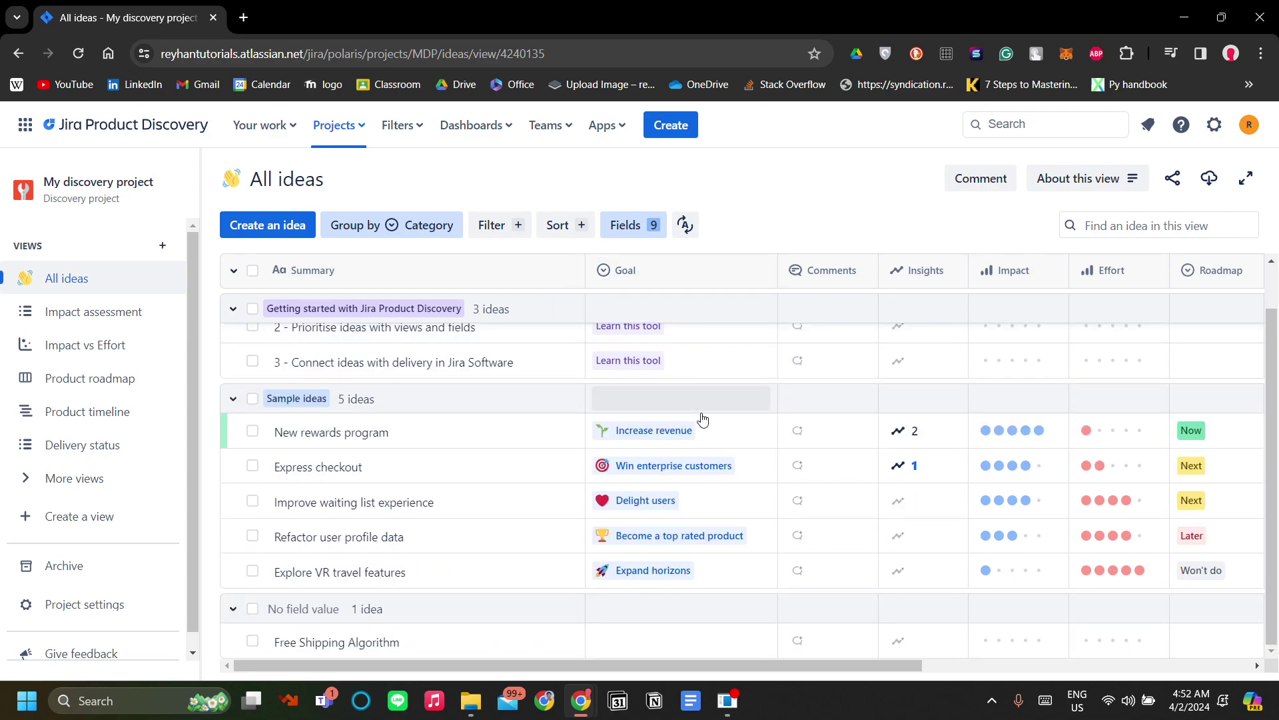
pyautogui.click(658, 641)
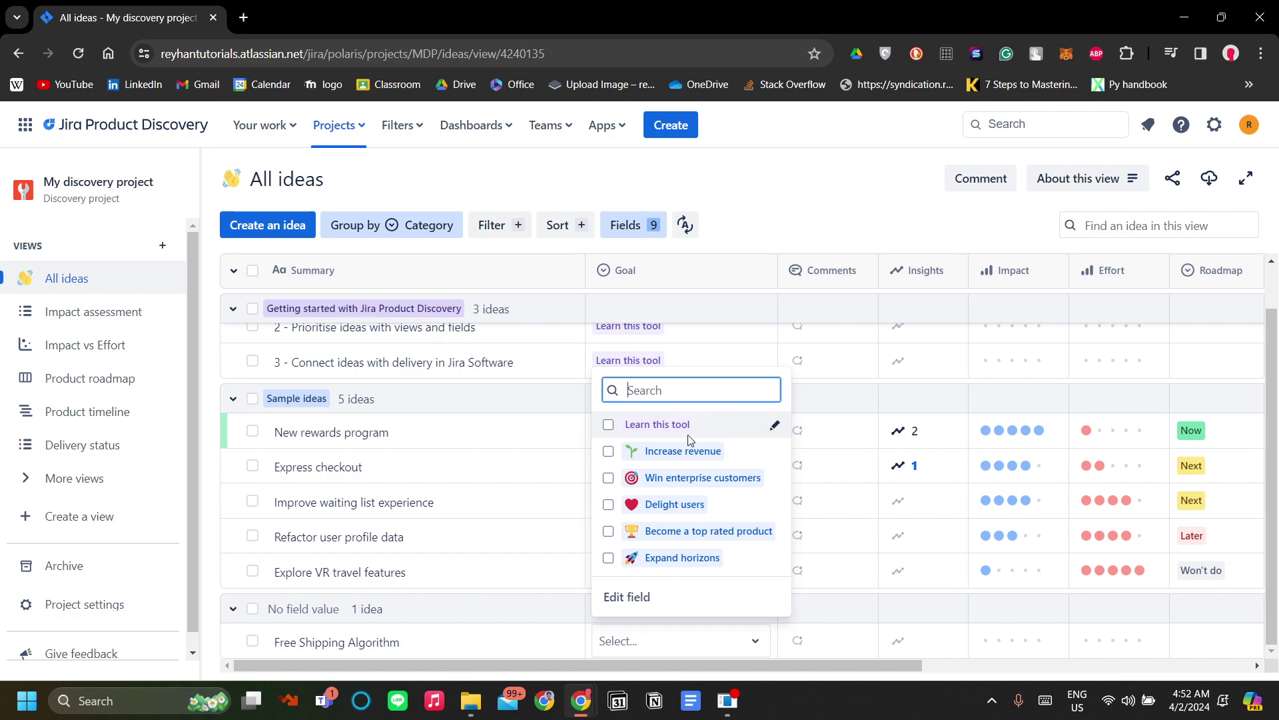
pyautogui.click(609, 507)
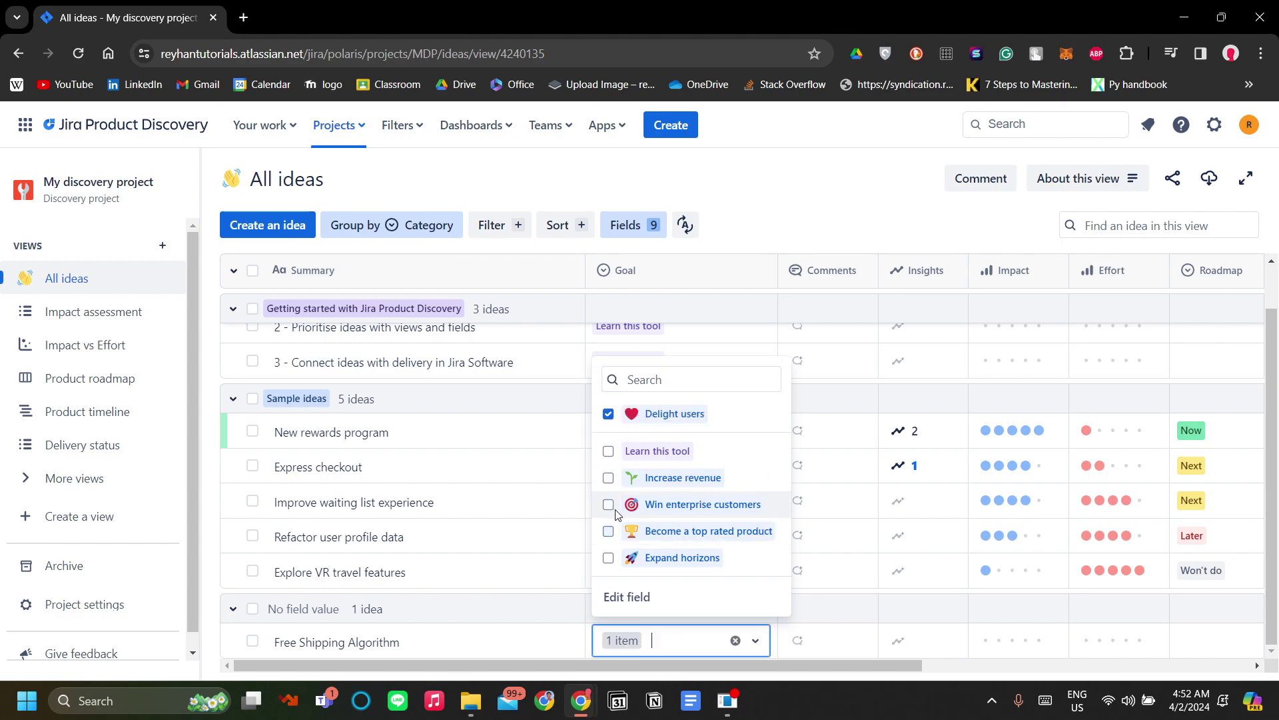
pyautogui.click(935, 405)
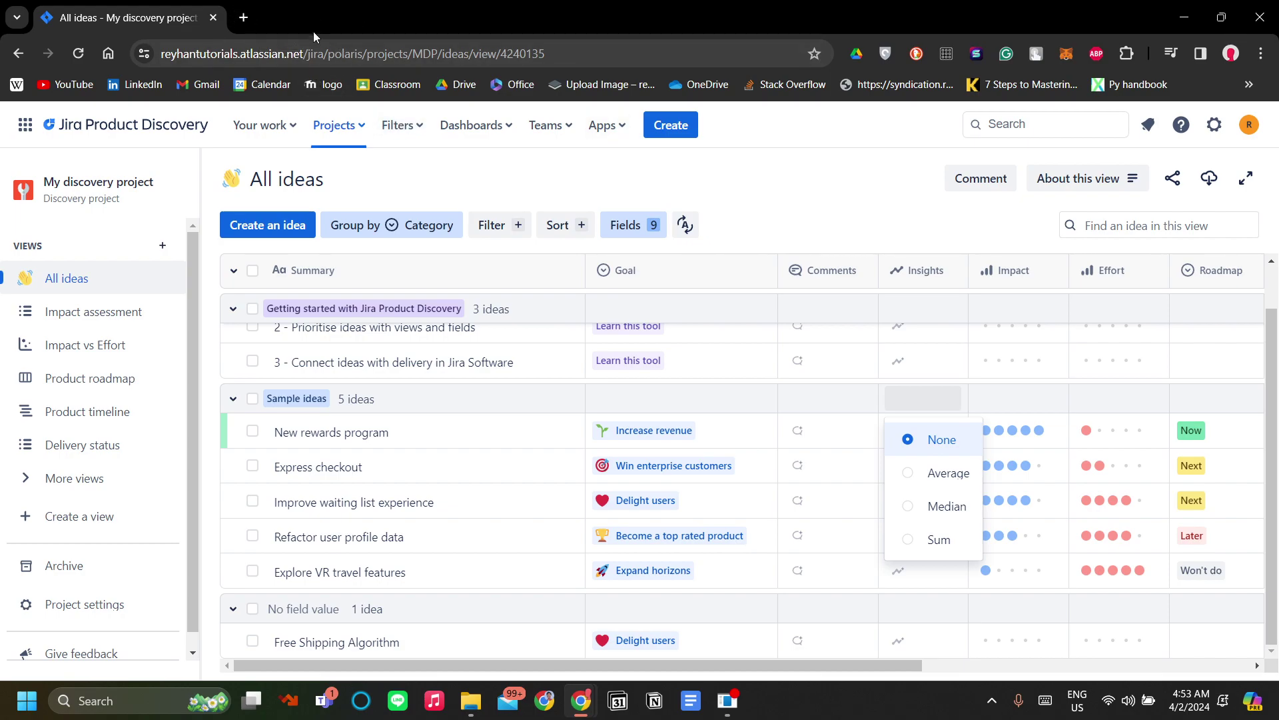
pyautogui.click(869, 183)
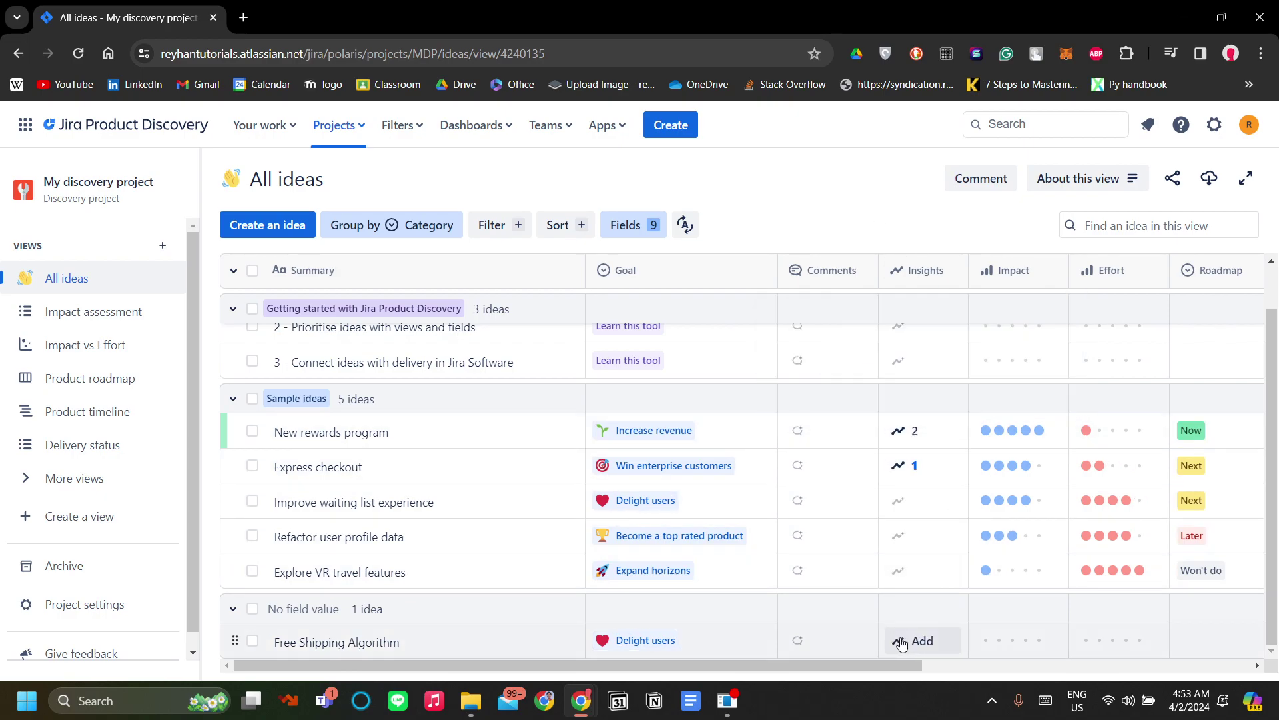
# Examine the options for capturing insights on the Free Shipping Algorithm idea, and close its details.
pyautogui.click(922, 641)
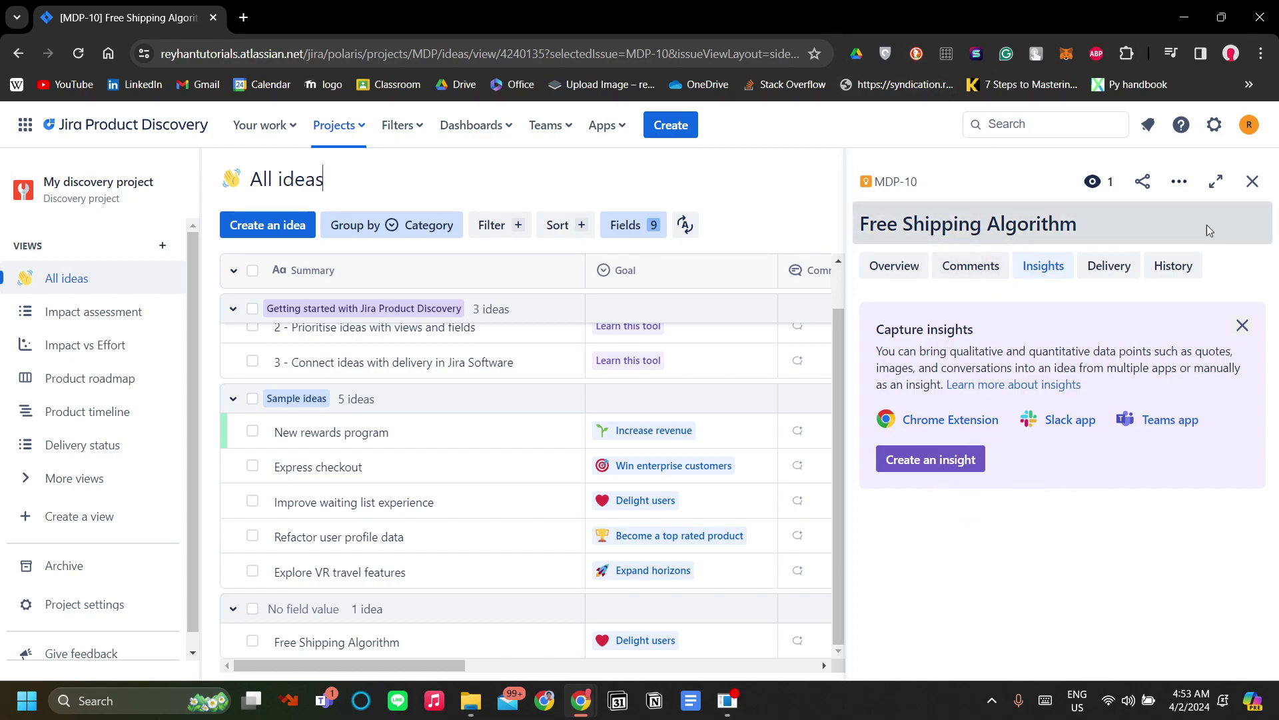
pyautogui.click(1252, 182)
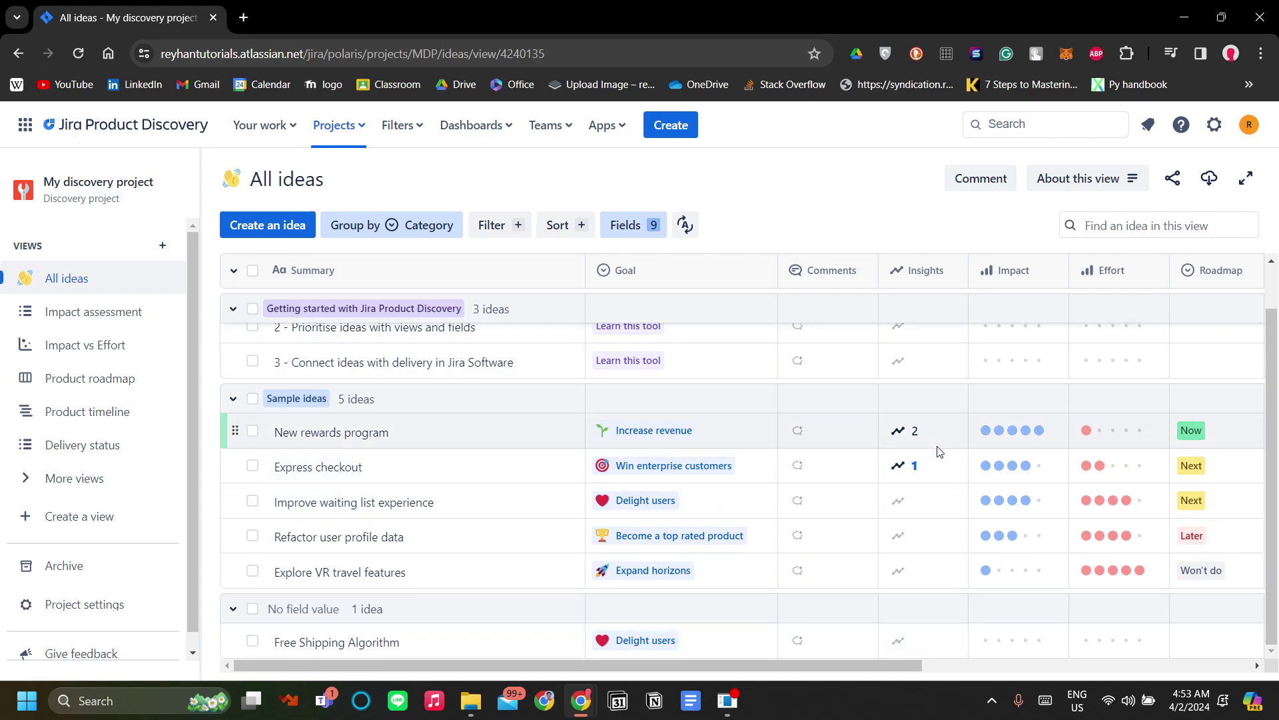
pyautogui.scroll(1, 958, 553)
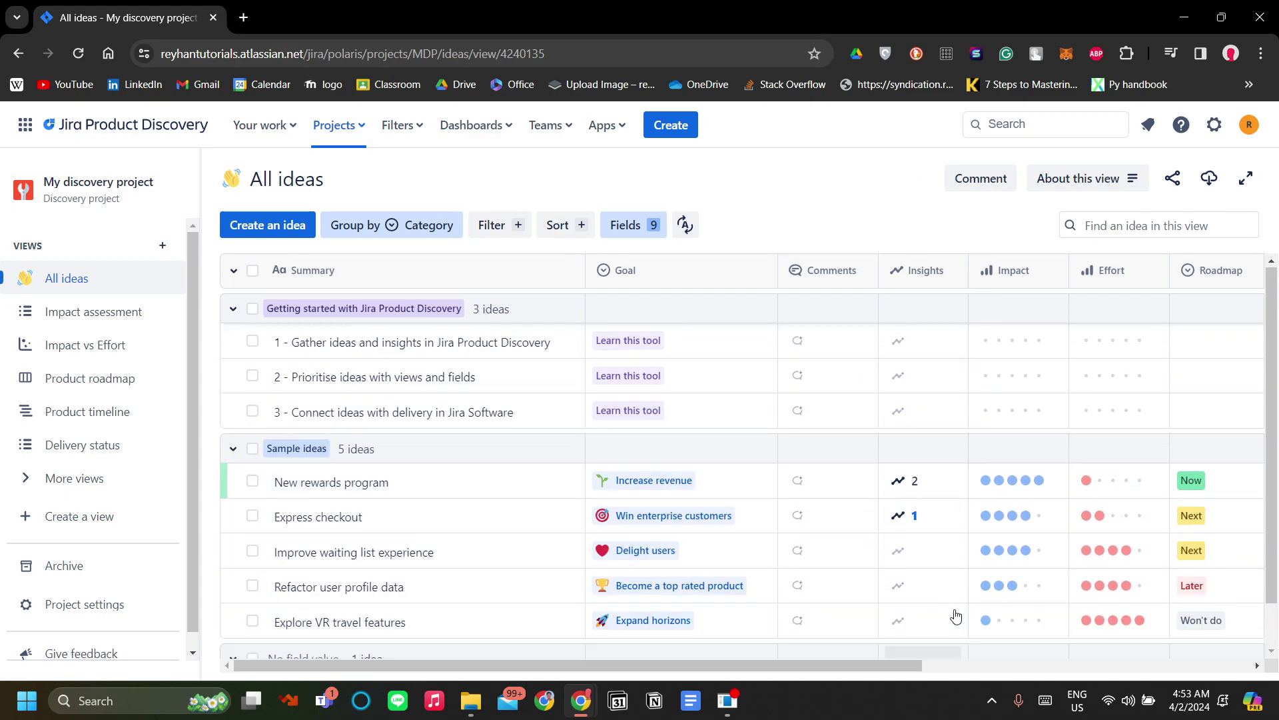
pyautogui.scroll(-1, 953, 611)
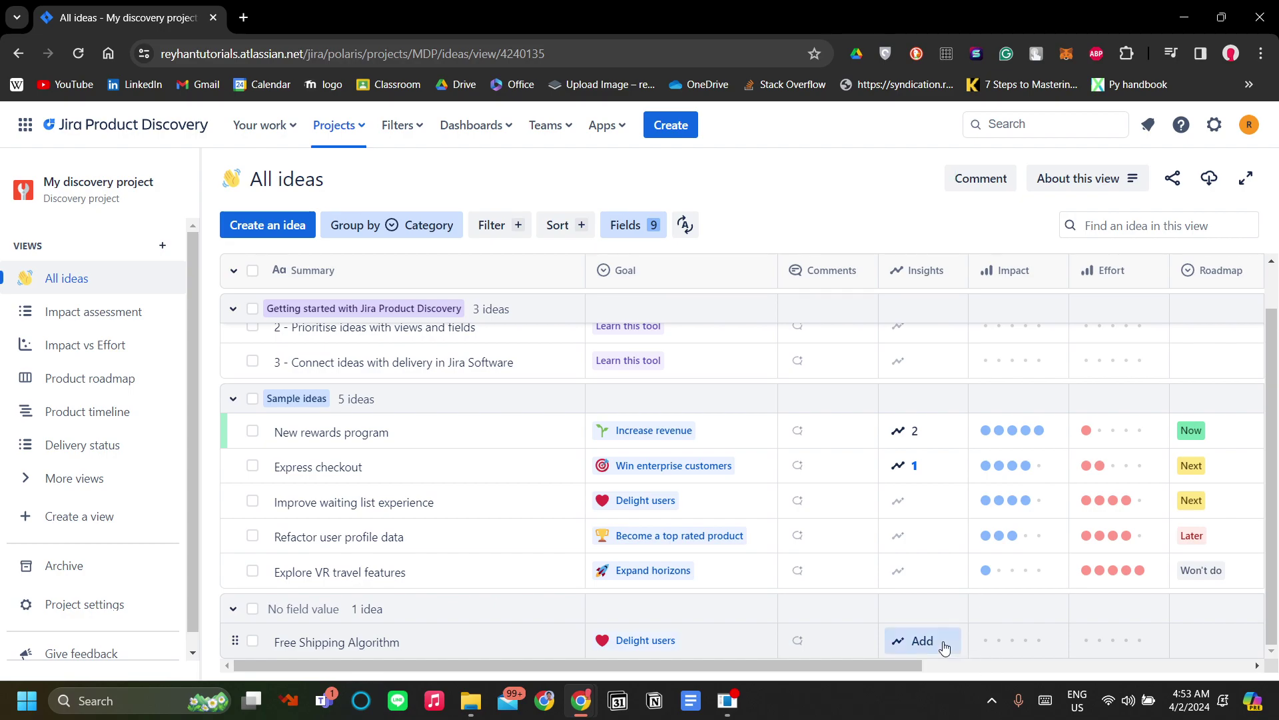
pyautogui.click(922, 641)
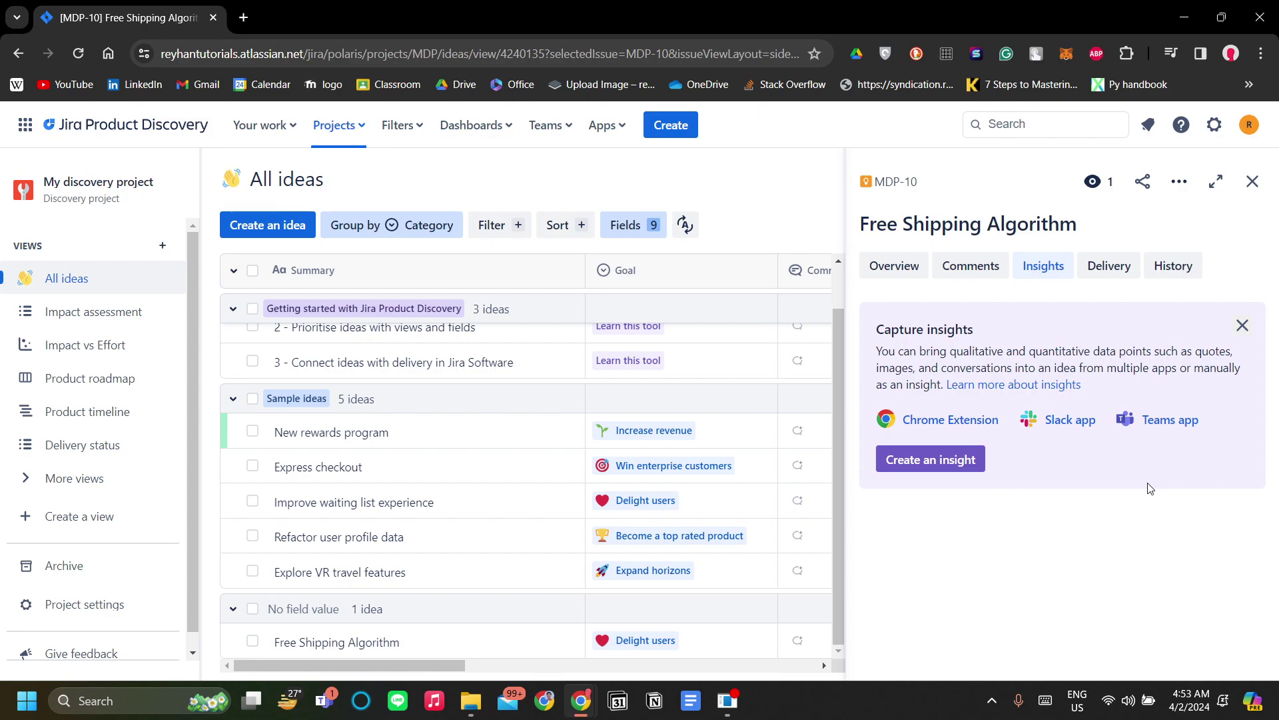
pyautogui.click(1253, 182)
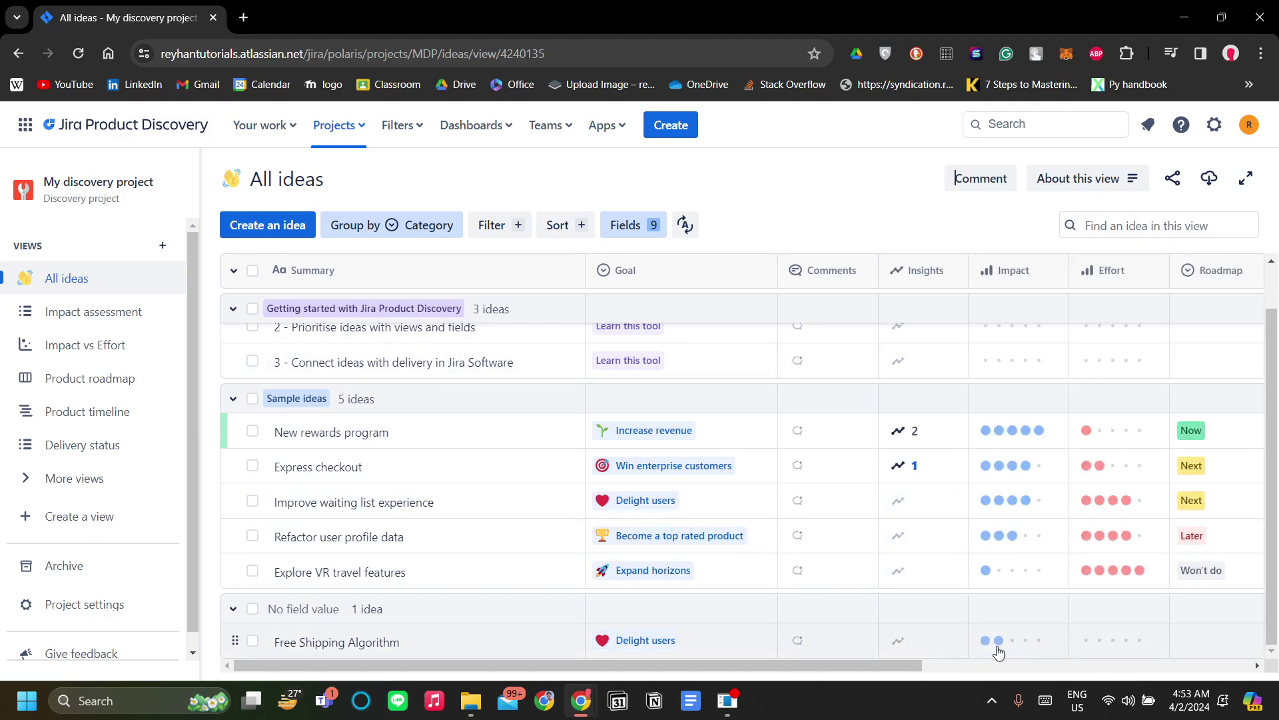
# Fill in the Free Shipping Algorithm idea's fields with Impact 4, Effort 4, and Roadmap Later.
pyautogui.click(1027, 641)
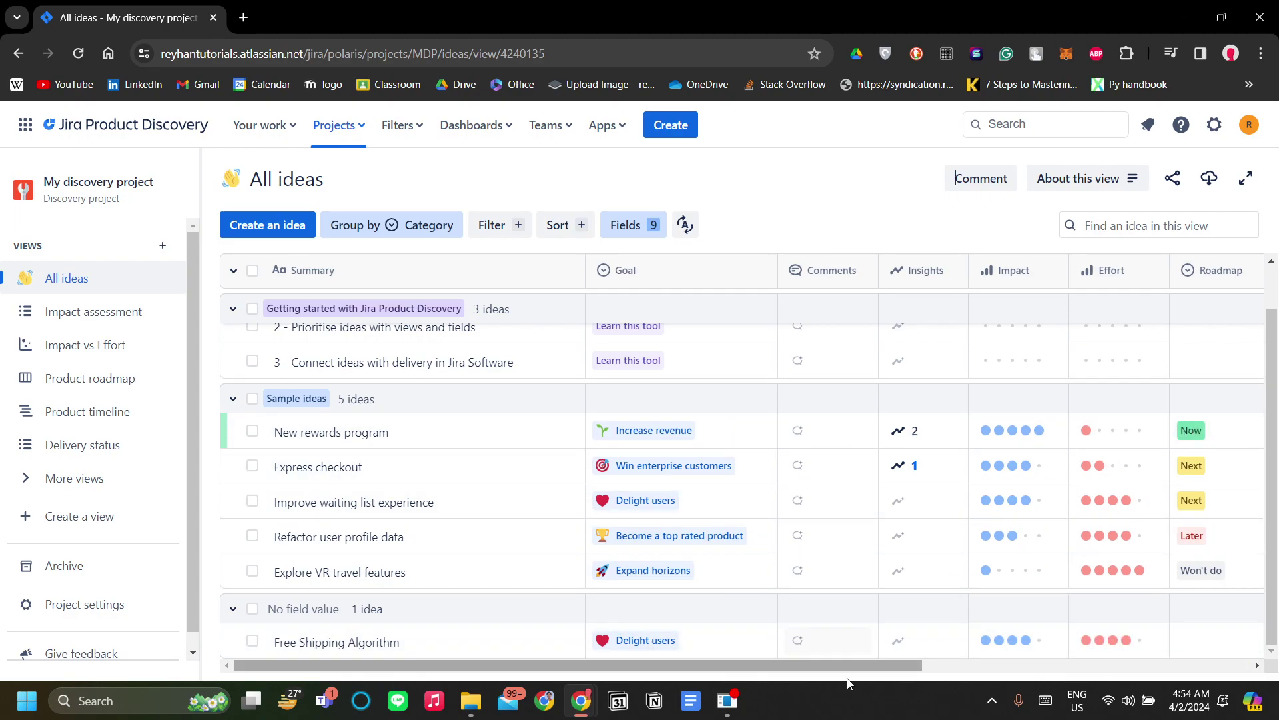
pyautogui.moveTo(857, 665)
pyautogui.mouseDown()
pyautogui.moveTo(946, 650)
pyautogui.moveTo(858, 657)
pyautogui.mouseUp()
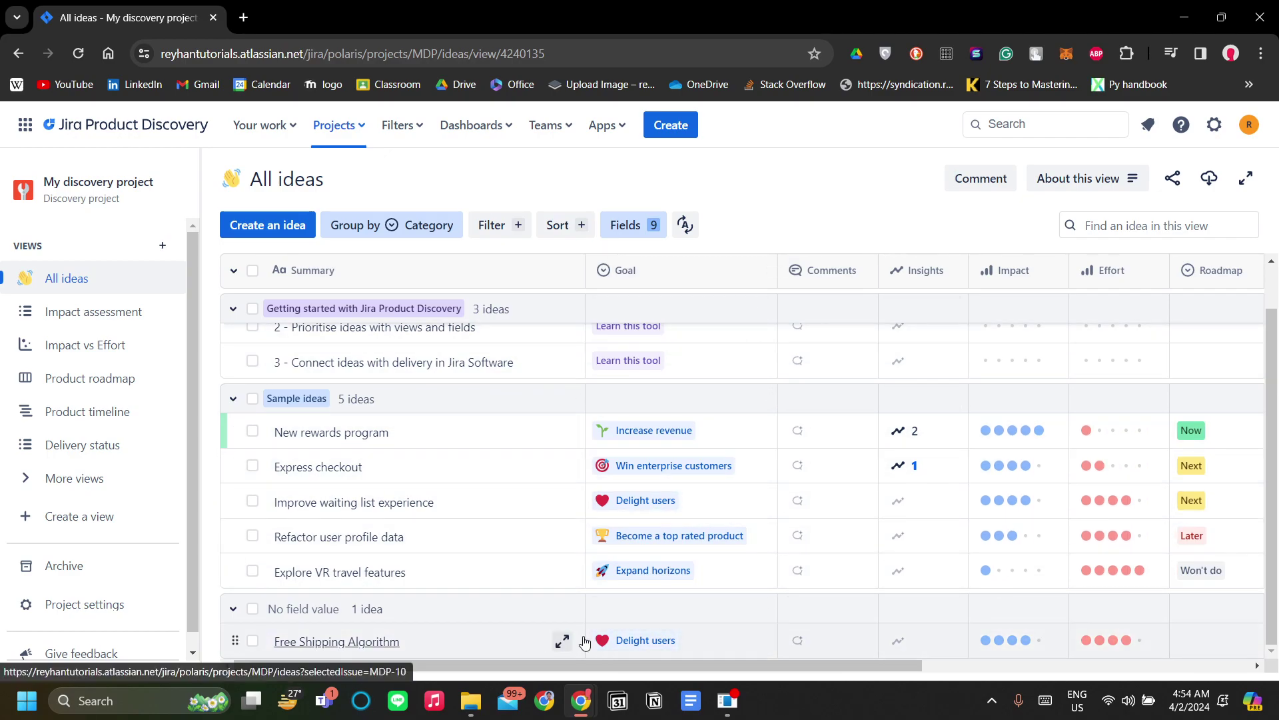
pyautogui.moveTo(727, 671); pyautogui.dragTo(846, 654)
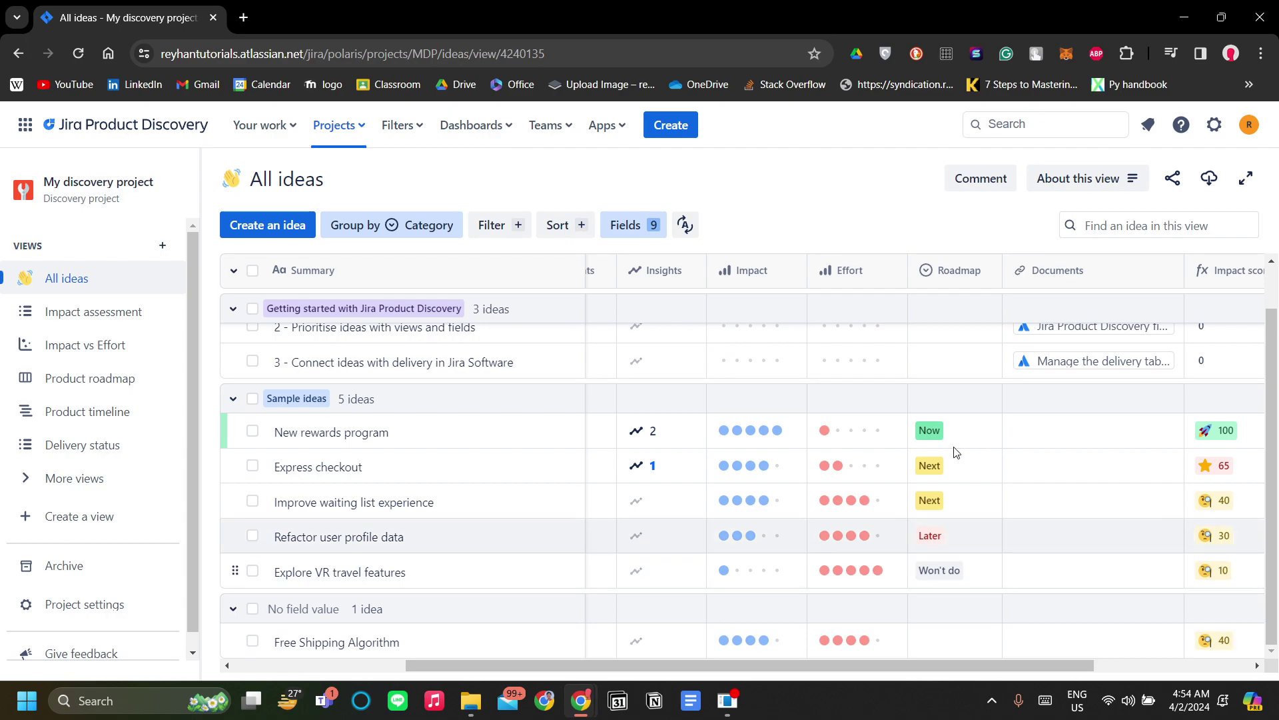
pyautogui.click(955, 636)
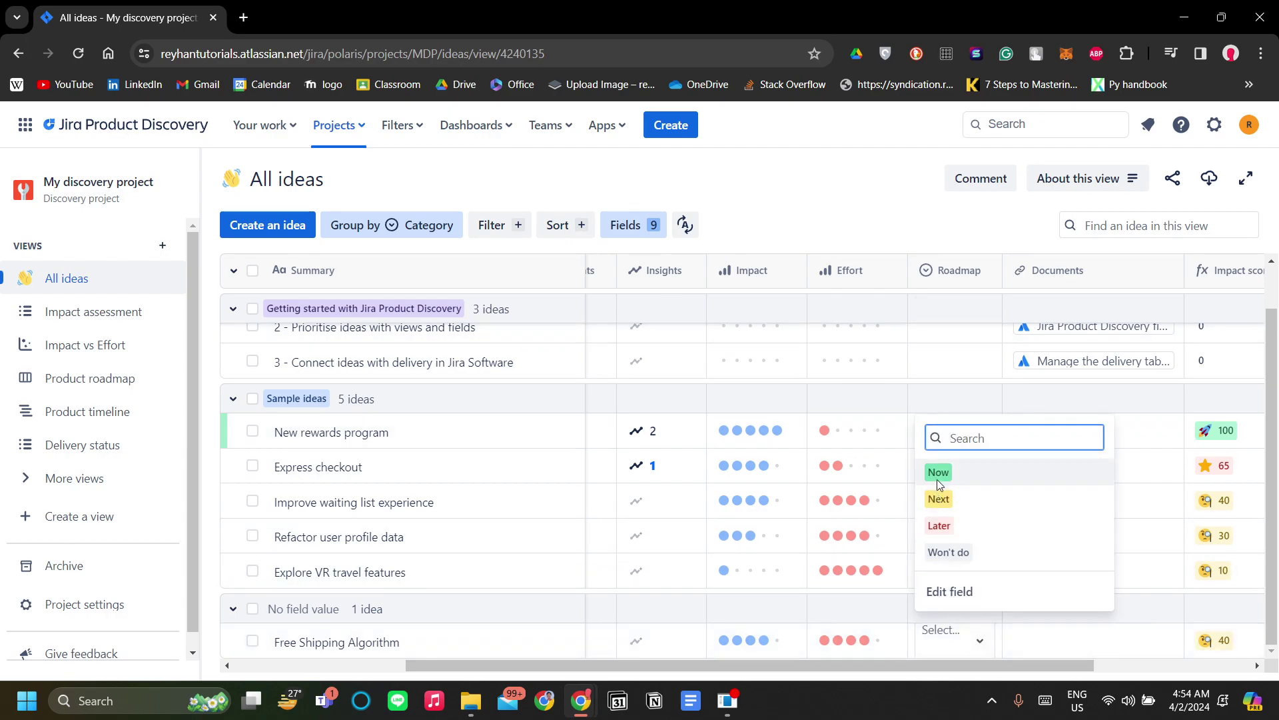
pyautogui.click(961, 534)
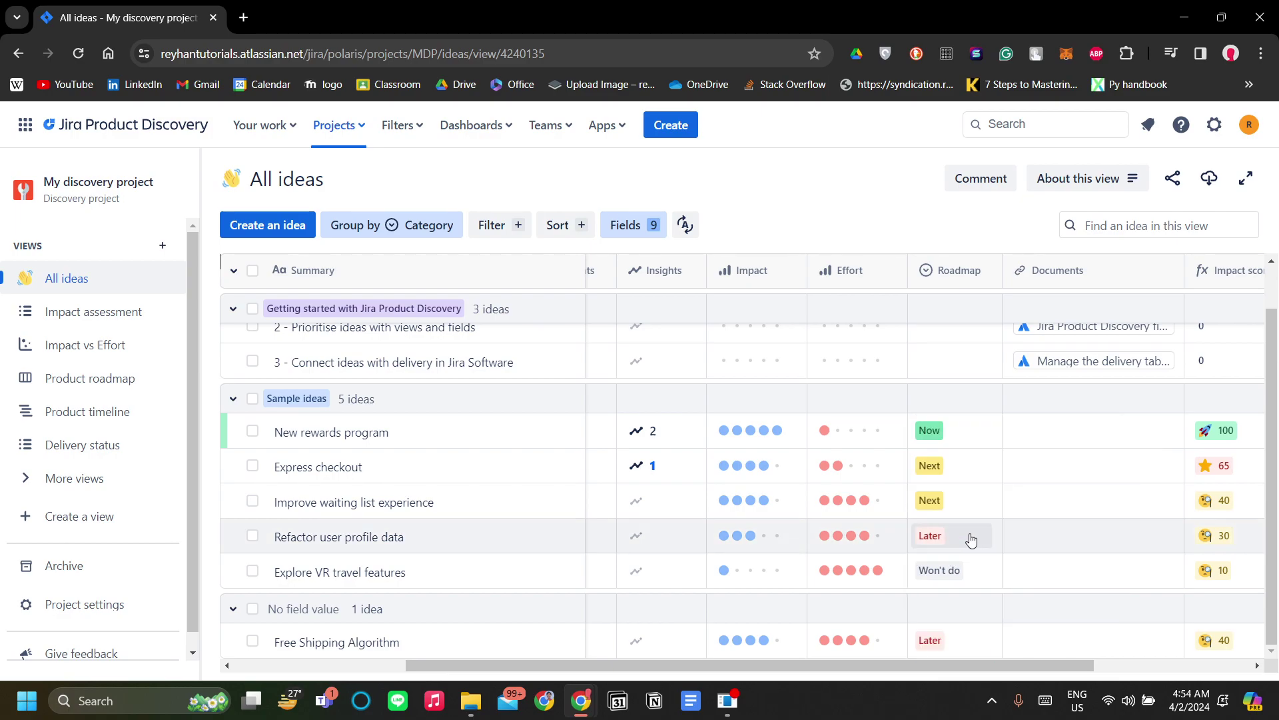
# Check the Free Shipping Algorithm idea's placement across the Impact assessment, Impact vs Effort, Product roadmap, Product timeline, and Delivery status views.
pyautogui.moveTo(921, 665); pyautogui.dragTo(761, 665)
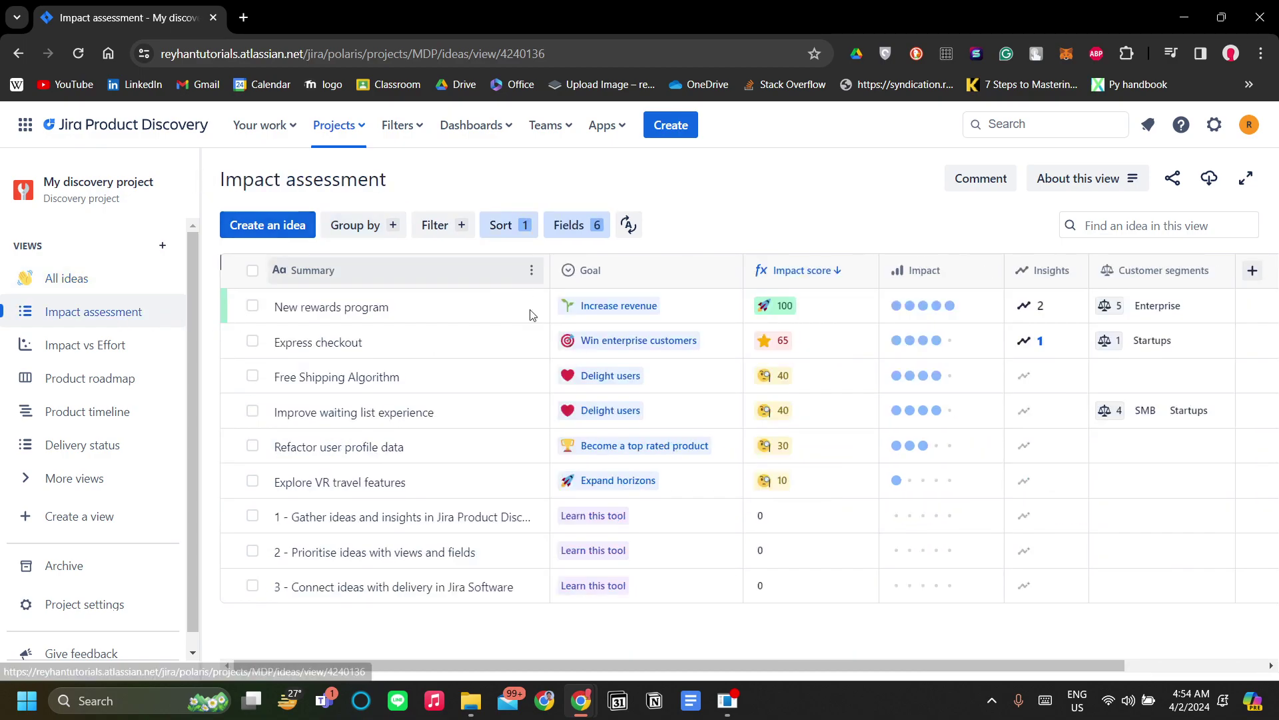
pyautogui.click(97, 348)
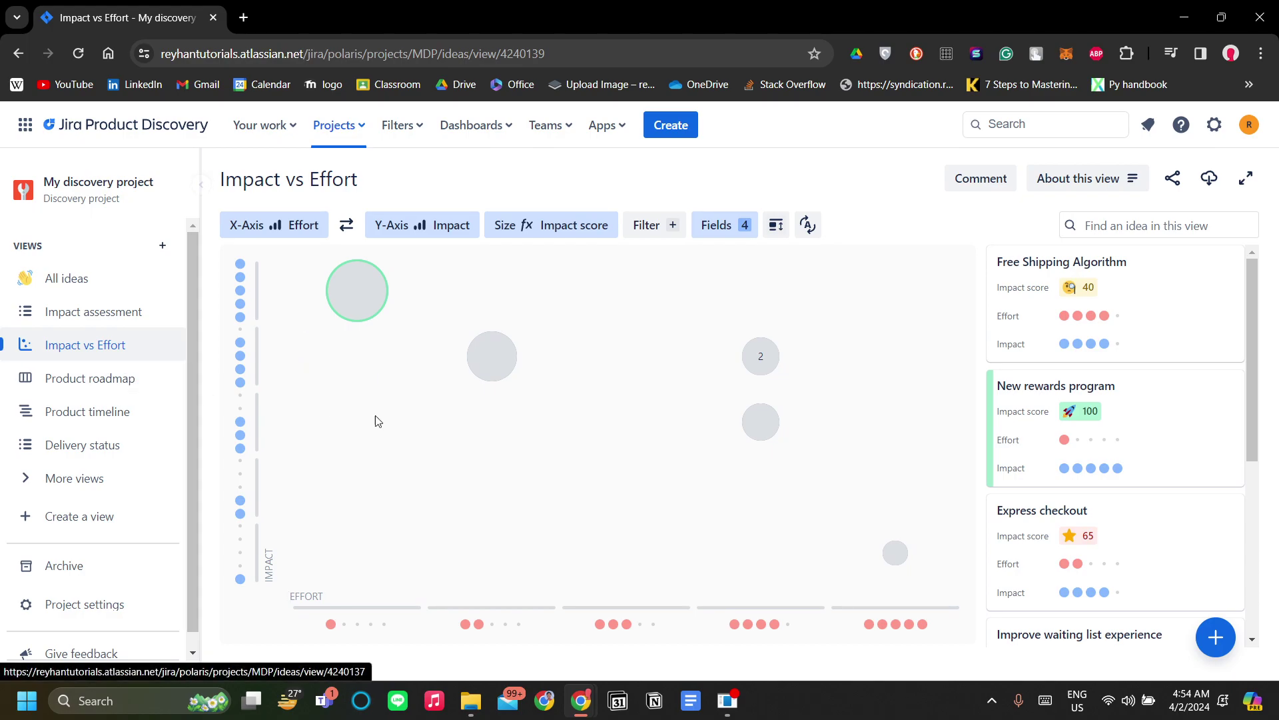
pyautogui.click(74, 380)
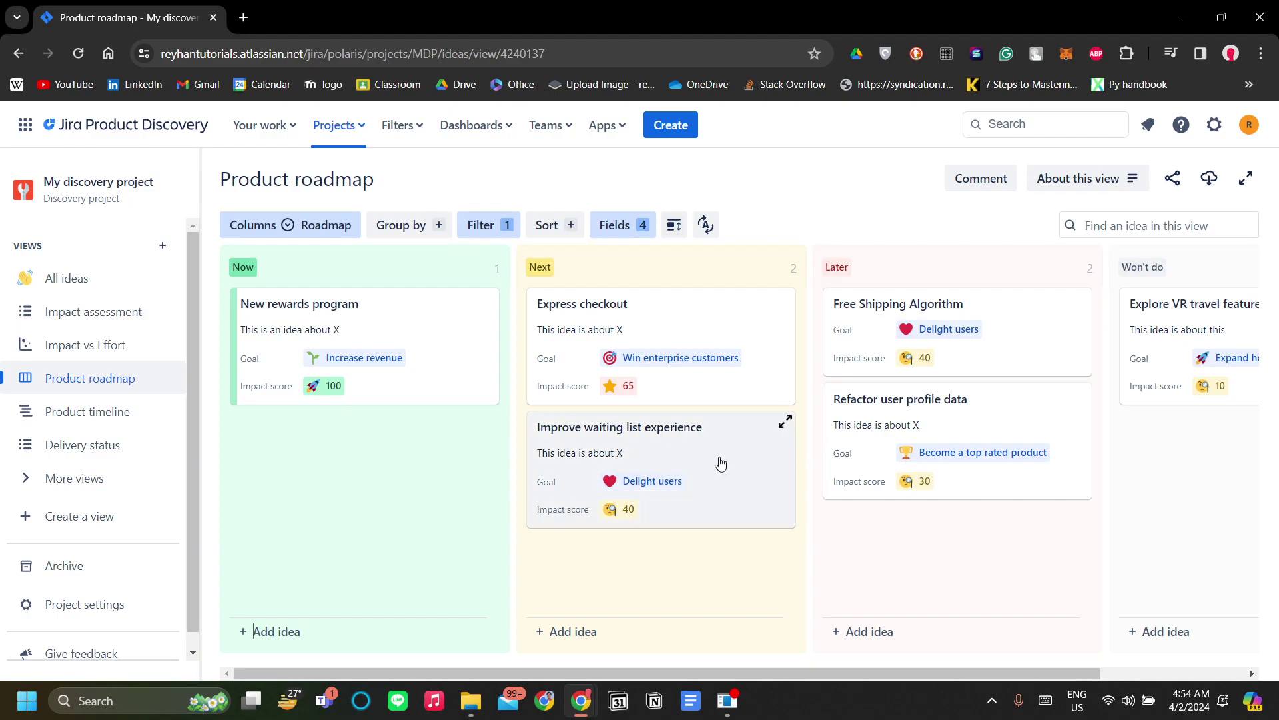
pyautogui.hscroll(2, 799, 493)
pyautogui.hscroll(-2, 894, 517)
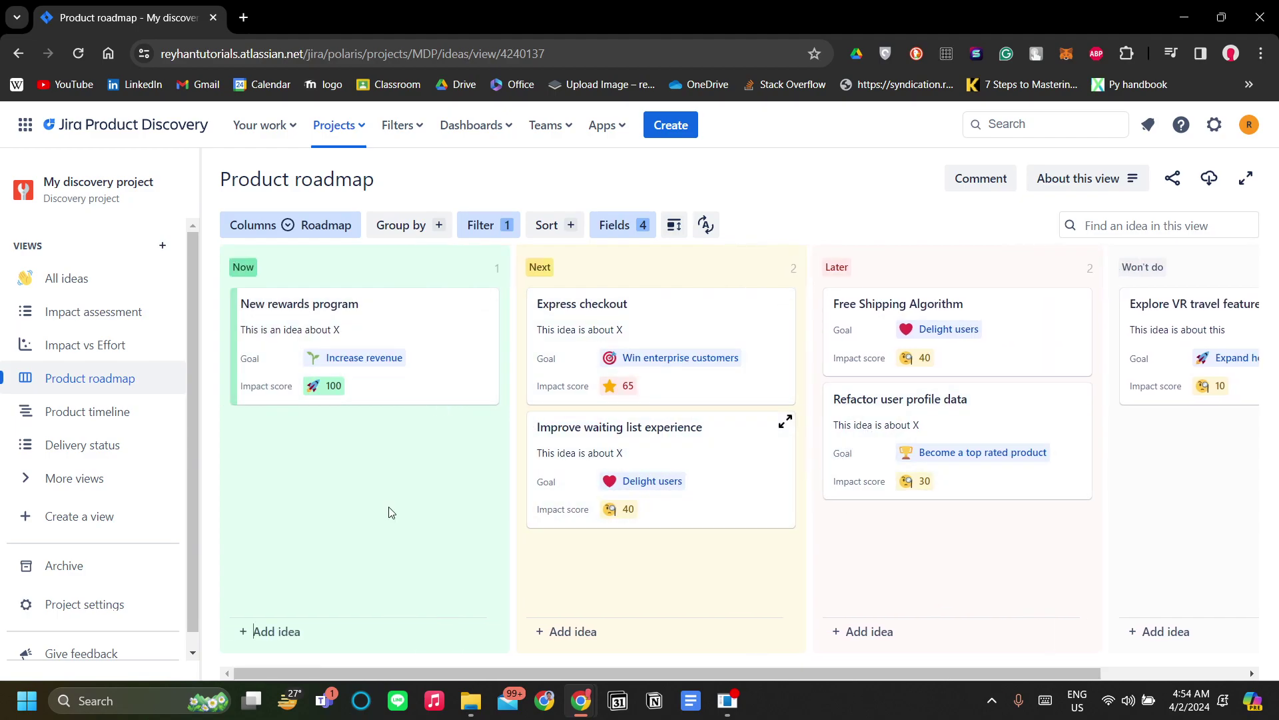
pyautogui.click(100, 413)
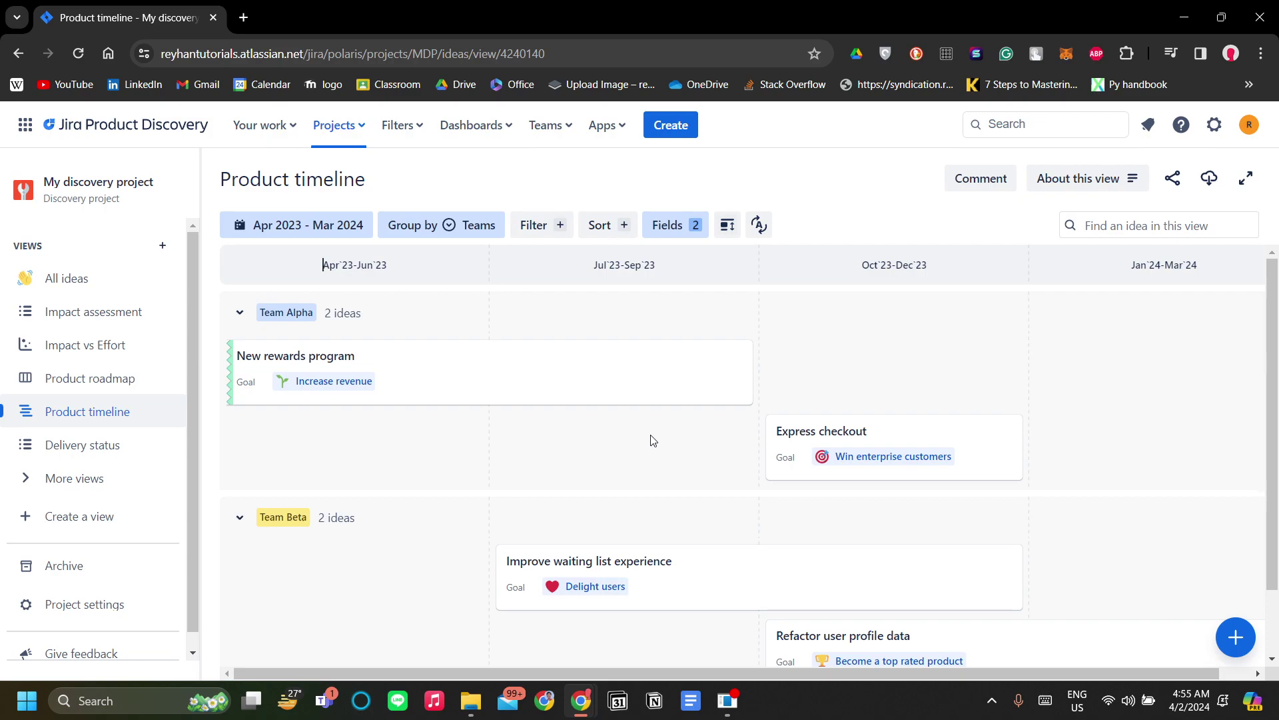
pyautogui.click(101, 445)
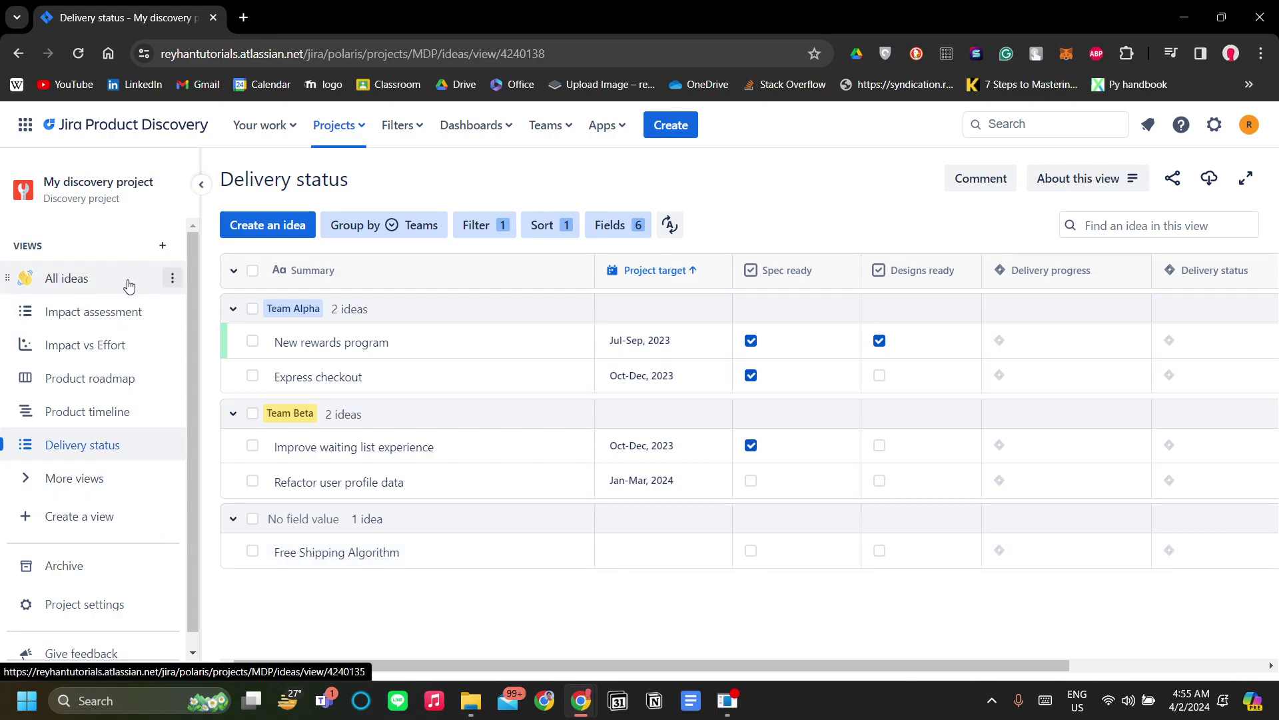
# Return to the All ideas view and narrow the Summary column slightly.
pyautogui.click(66, 277)
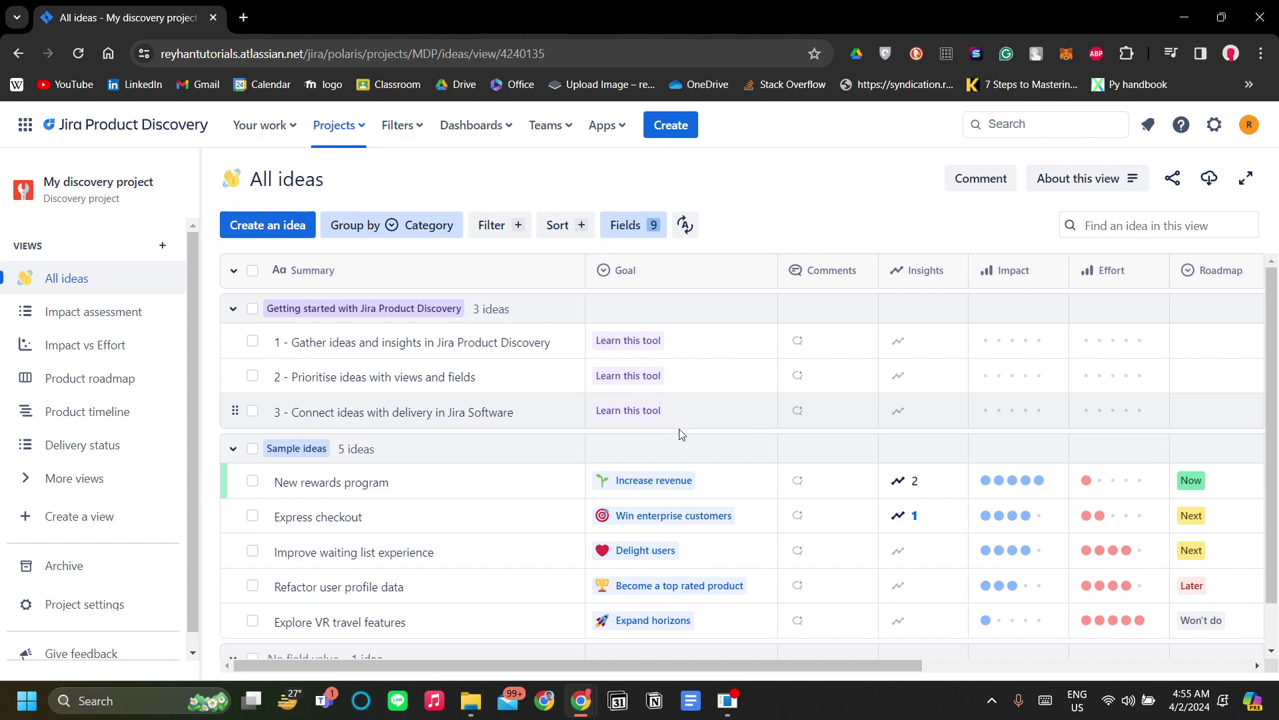
pyautogui.scroll(-1, 680, 453)
pyautogui.scroll(1, 682, 467)
pyautogui.scroll(-1, 681, 467)
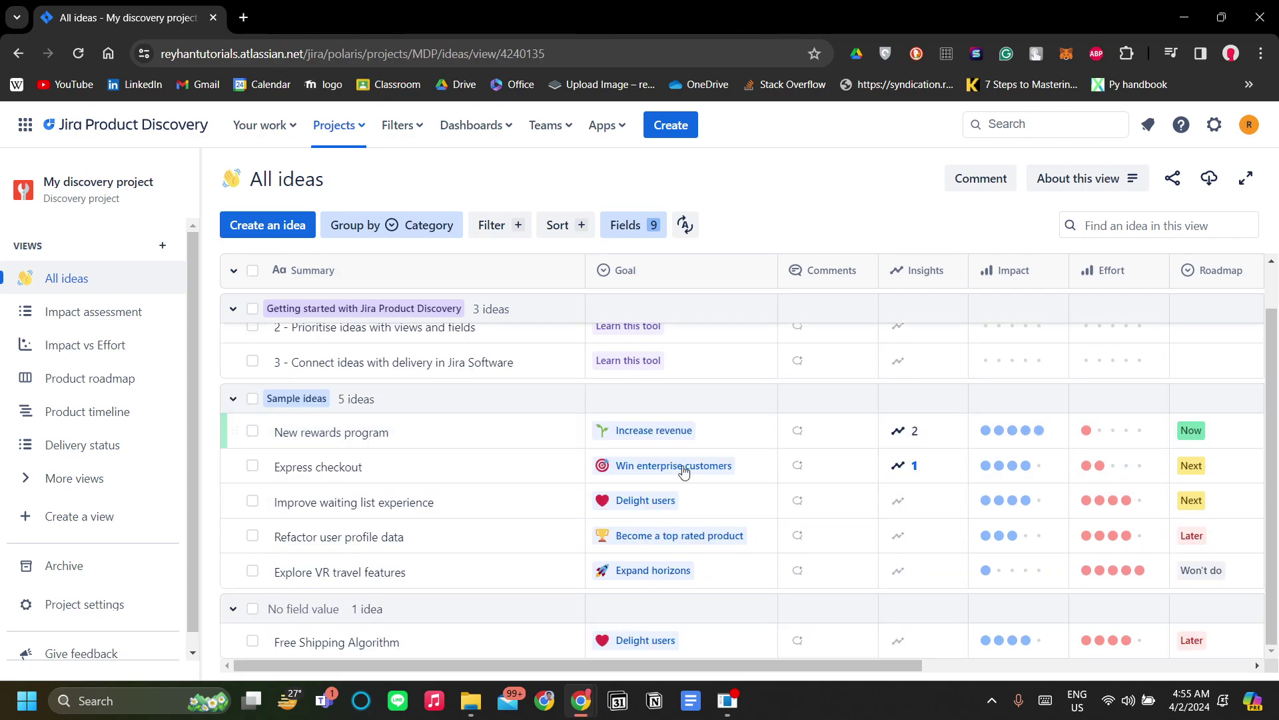
pyautogui.moveTo(585, 271); pyautogui.dragTo(541, 271)
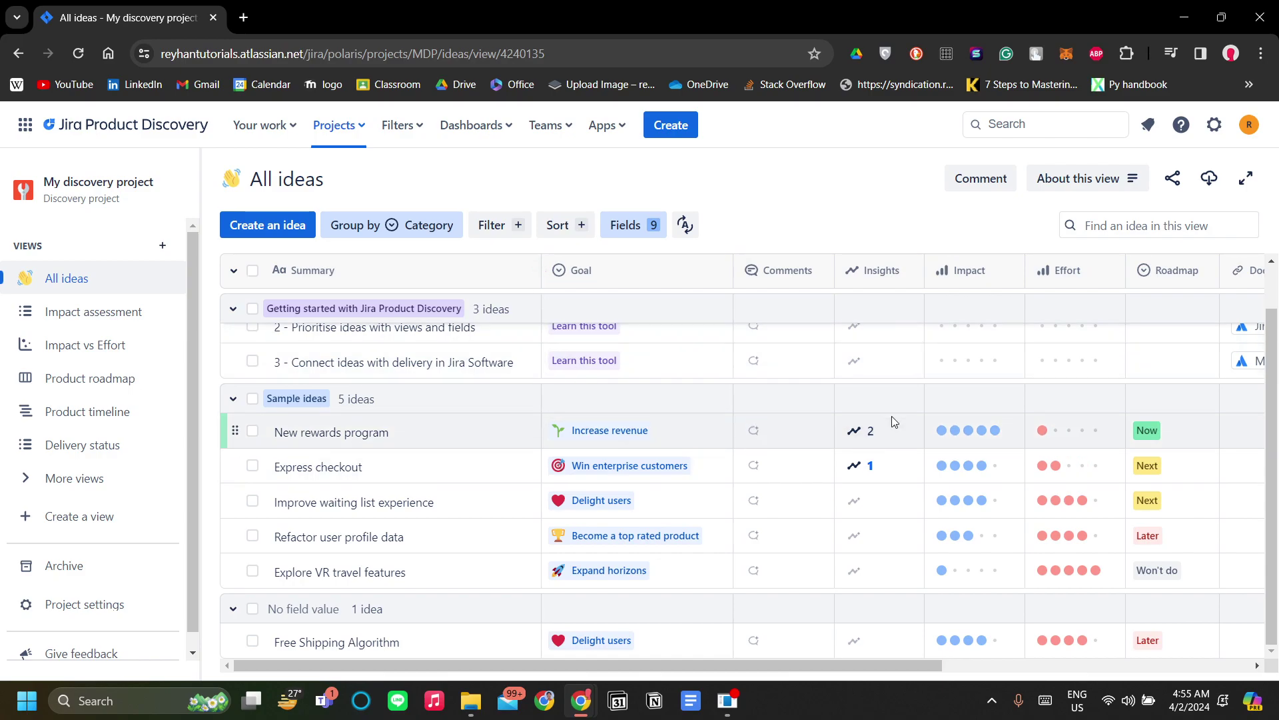
pyautogui.scroll(1, 871, 485)
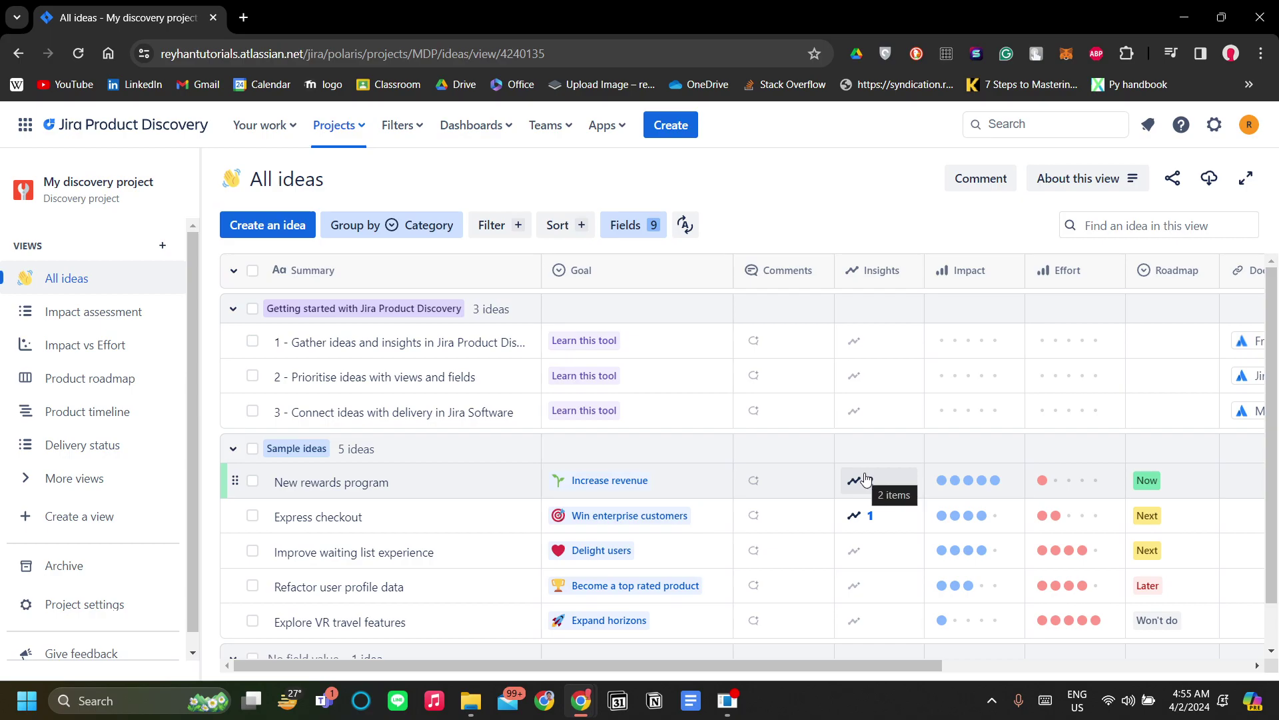